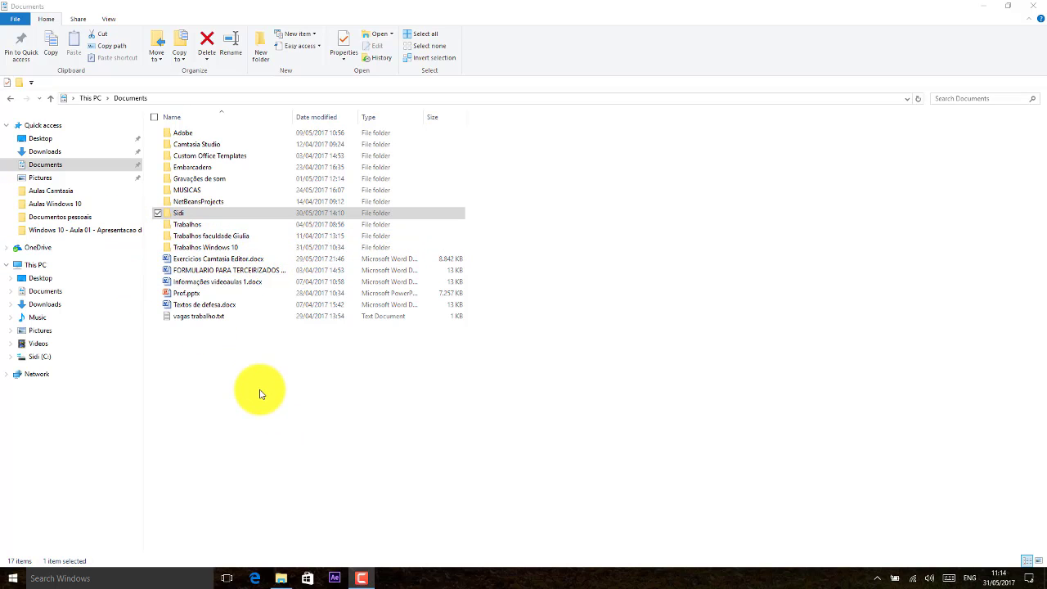
- Browse the Aulas Camtasia, Aulas Windows 10 and Documentos pessoais folders, and return to the Documents folder
{"action": "left_click", "coordinate": [68, 195]}
{"action": "left_click", "coordinate": [51, 204]}
{"action": "left_click", "coordinate": [51, 217]}
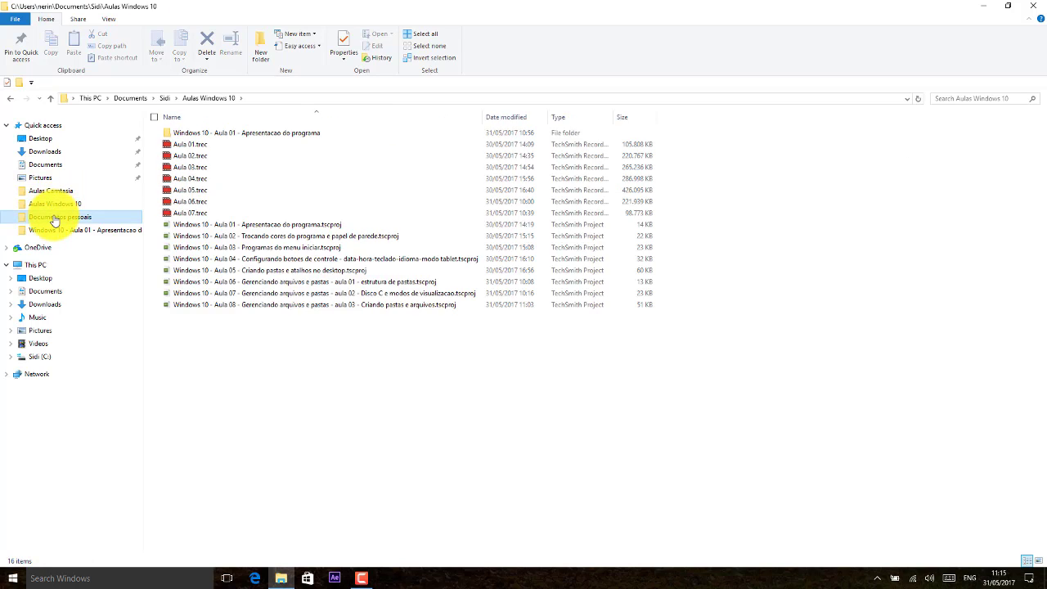
{"action": "left_click", "coordinate": [44, 164]}
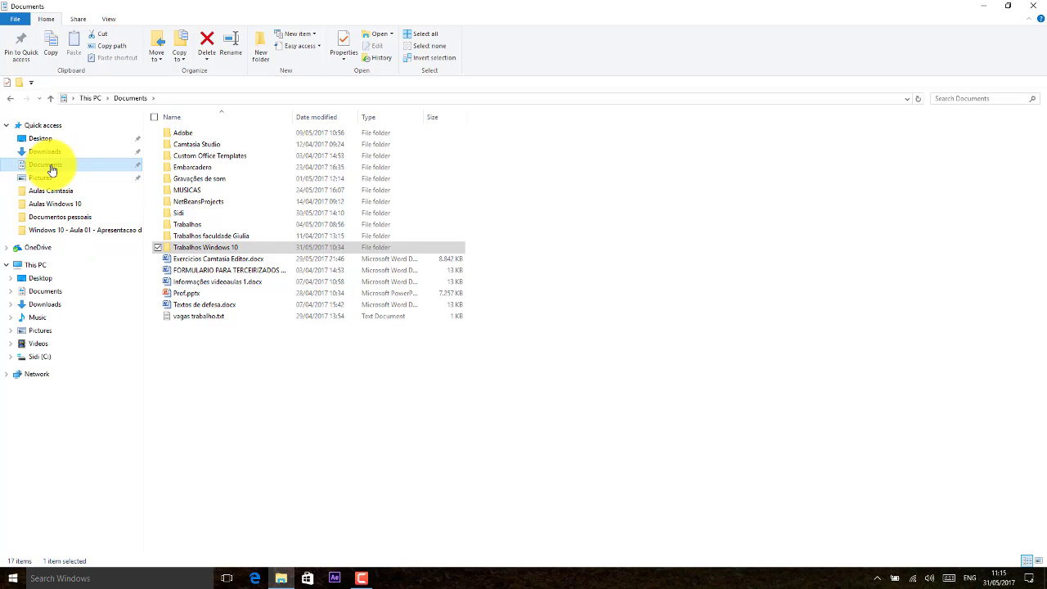
- Examine the options for creating new folders and files inside the Documents folder
{"action": "right_click", "coordinate": [285, 398]}
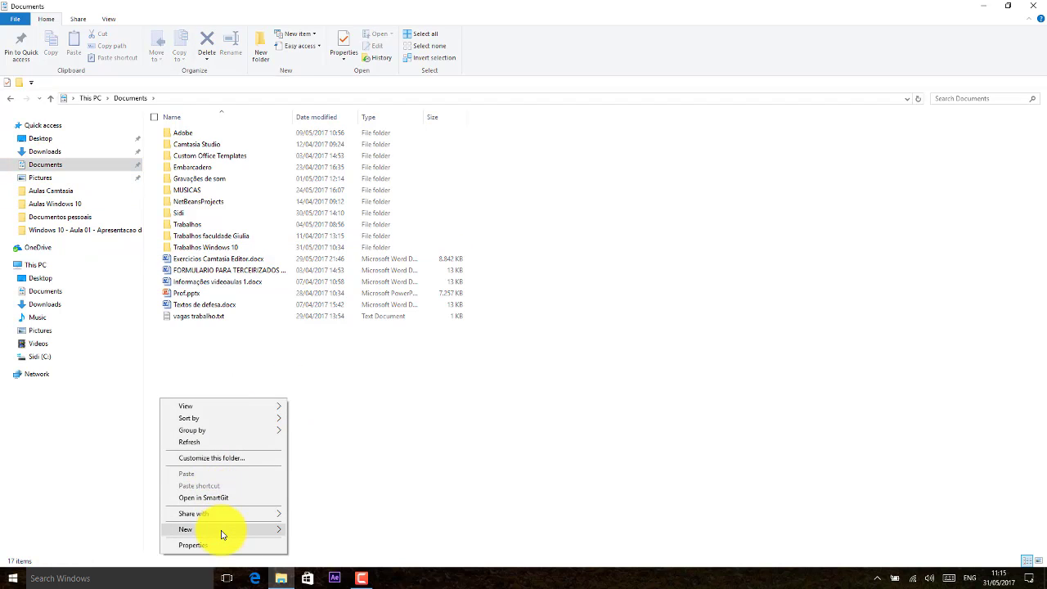
{"action": "mouse_move", "coordinate": [221, 534]}
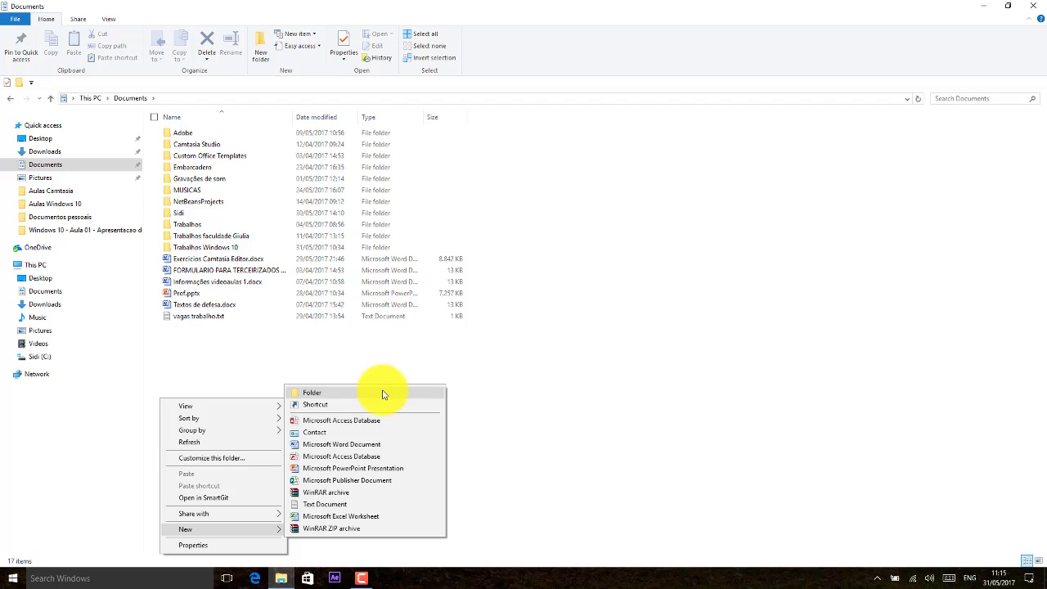
{"action": "left_click", "coordinate": [375, 364]}
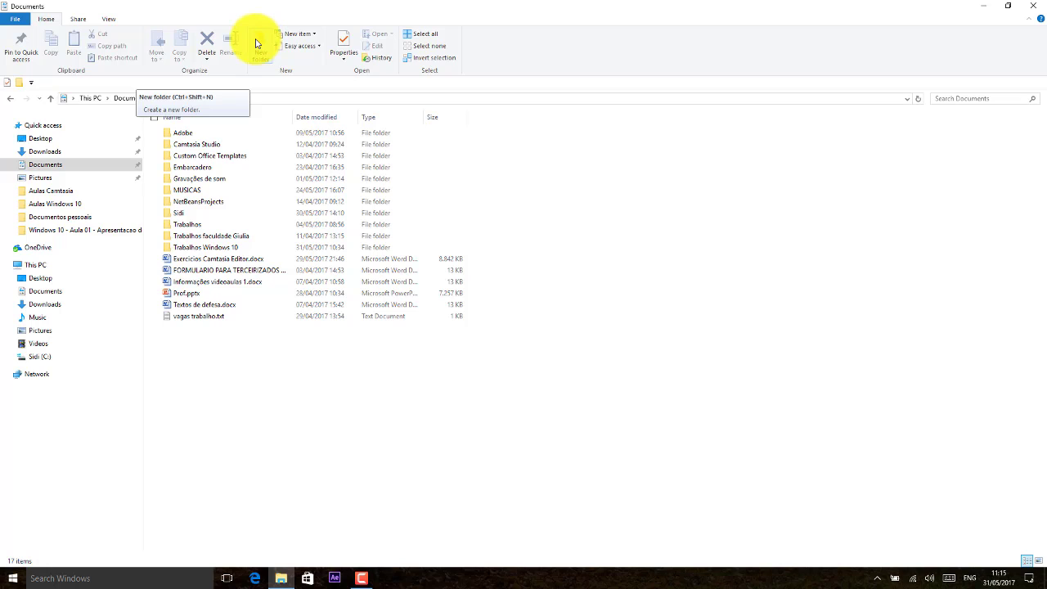
{"action": "right_click", "coordinate": [338, 385]}
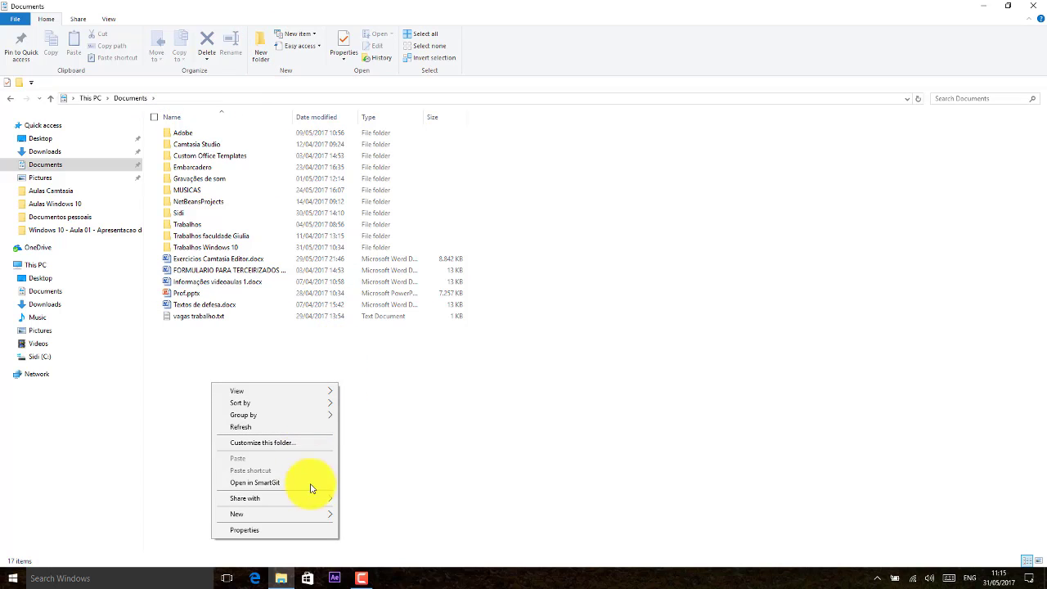
{"action": "left_click", "coordinate": [453, 448]}
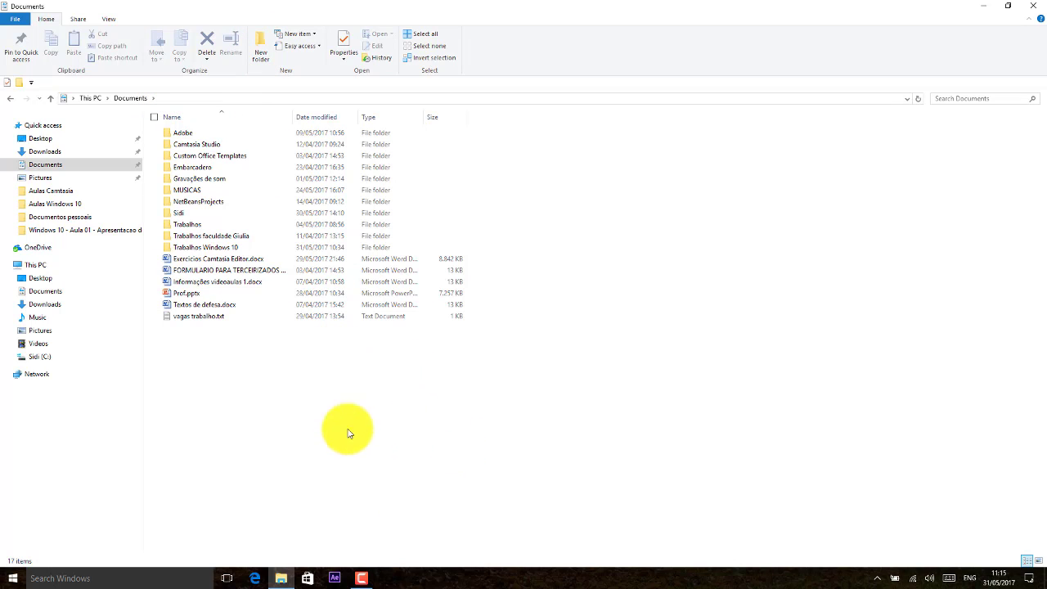
{"action": "right_click", "coordinate": [268, 377]}
{"action": "left_click", "coordinate": [372, 396]}
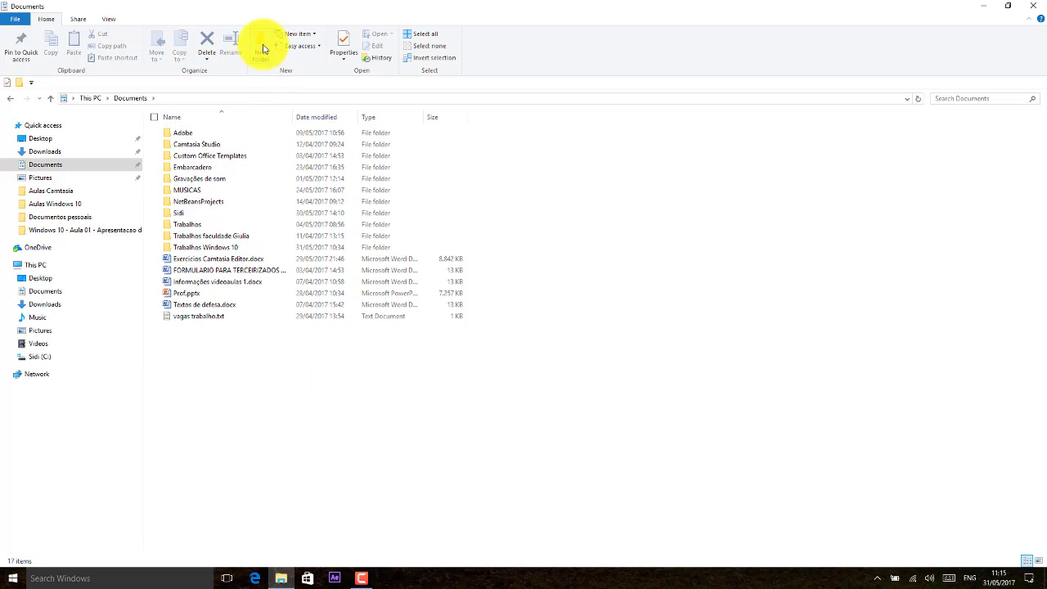
- Show the desktop and examine its options for creating a new folder or file there
{"action": "left_click", "coordinate": [979, 6]}
{"action": "right_click", "coordinate": [347, 211]}
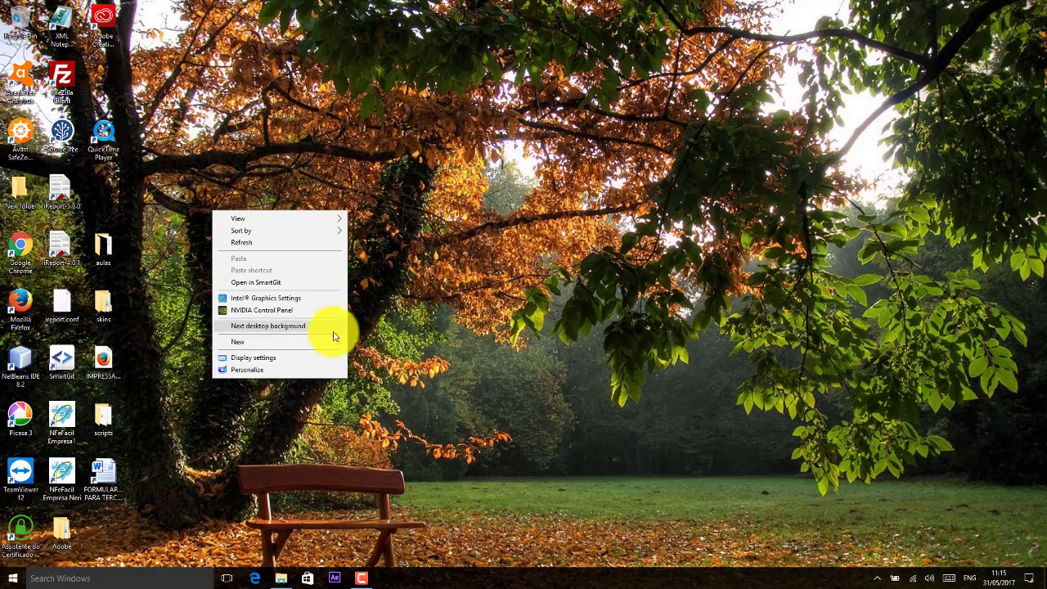
{"action": "mouse_move", "coordinate": [326, 350]}
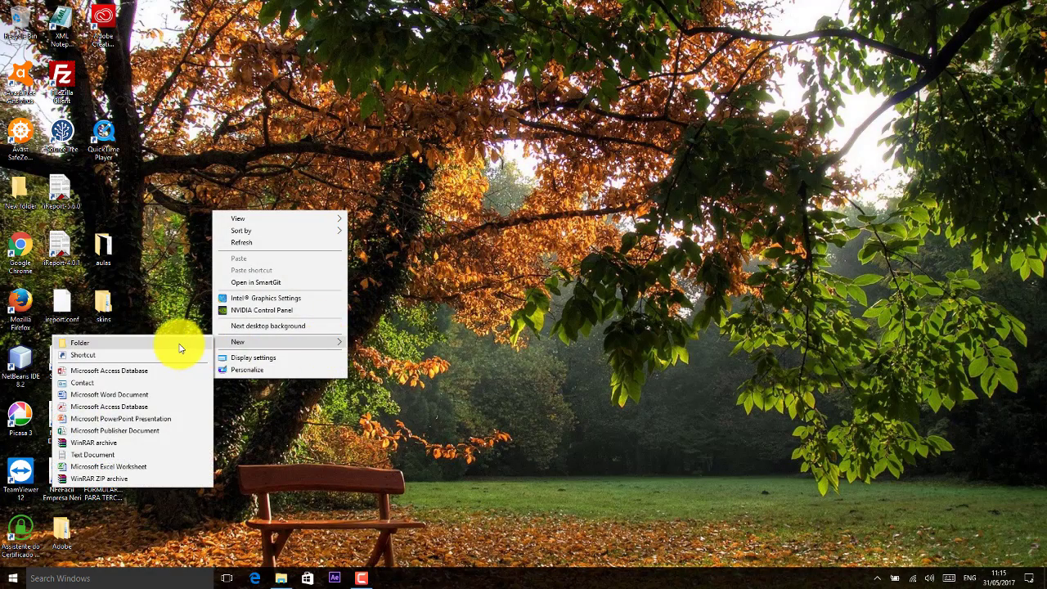
{"action": "left_click", "coordinate": [422, 263]}
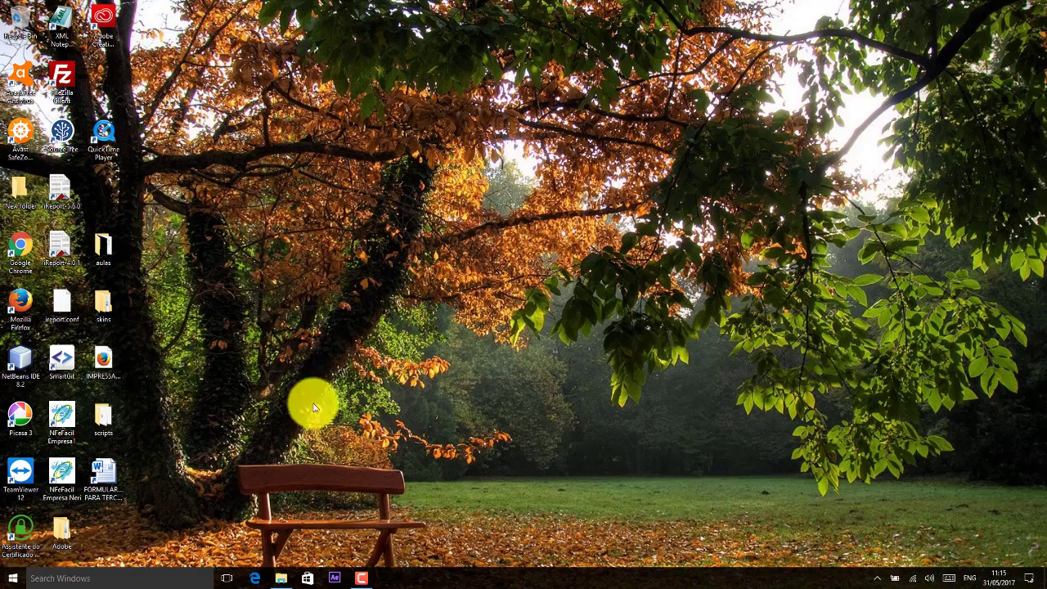
- Return to the Documents folder, create a new folder there and delete it
{"action": "left_click", "coordinate": [280, 578]}
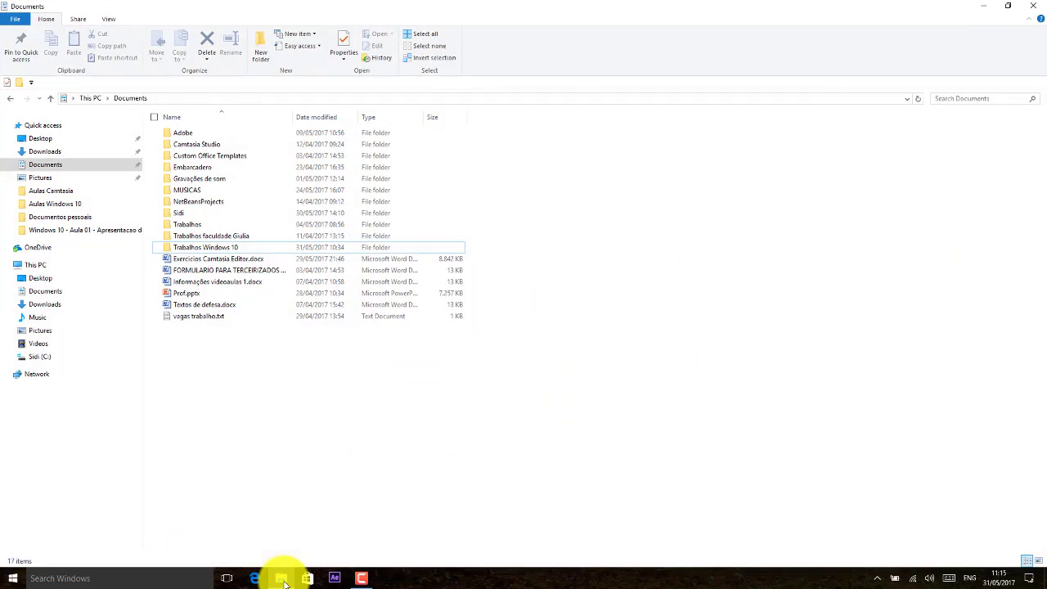
{"action": "left_click", "coordinate": [258, 54]}
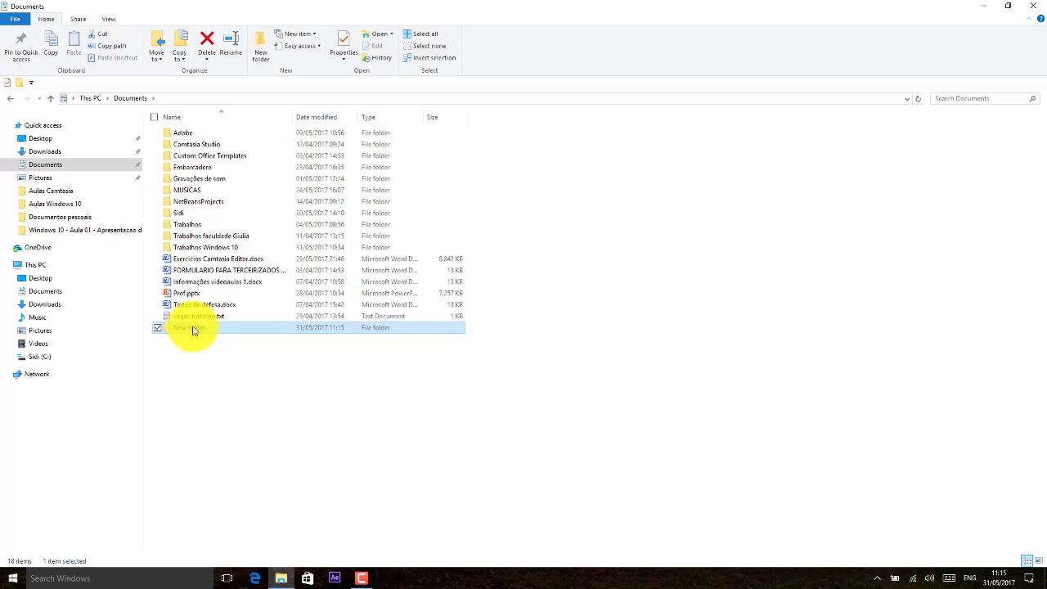
{"action": "key", "text": "Delete"}
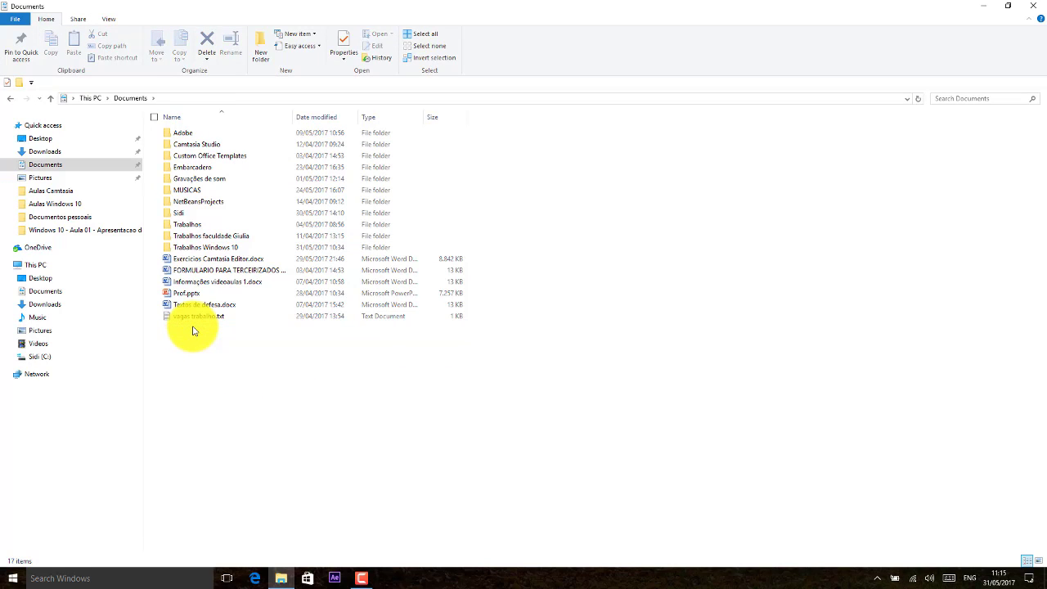
- Delete vagas trabalho.txt from the Documents folder and open the Recycle Bin from the desktop
{"action": "left_click", "coordinate": [199, 321]}
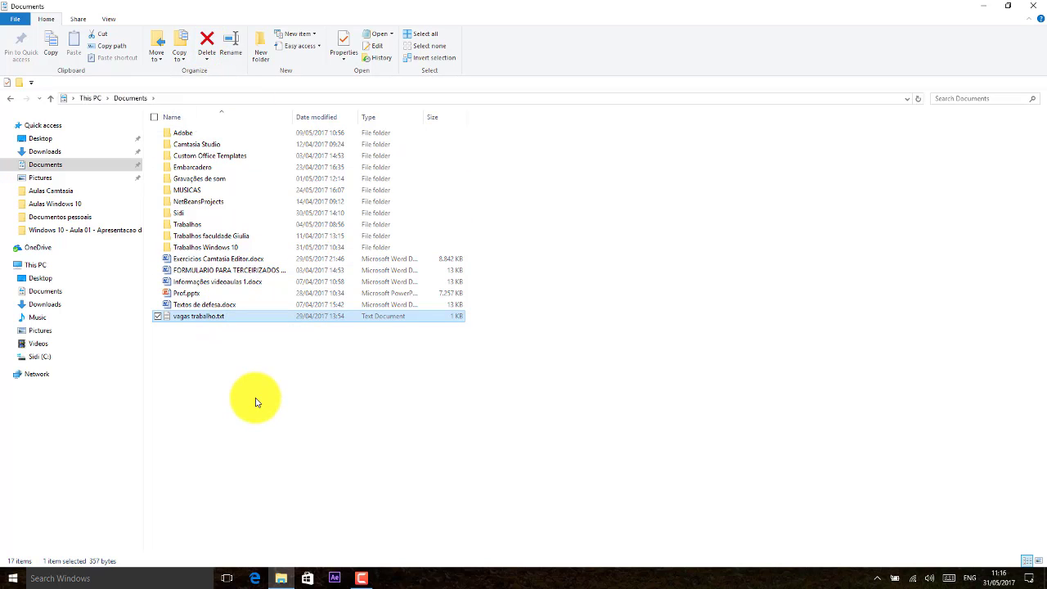
{"action": "key", "text": "Delete"}
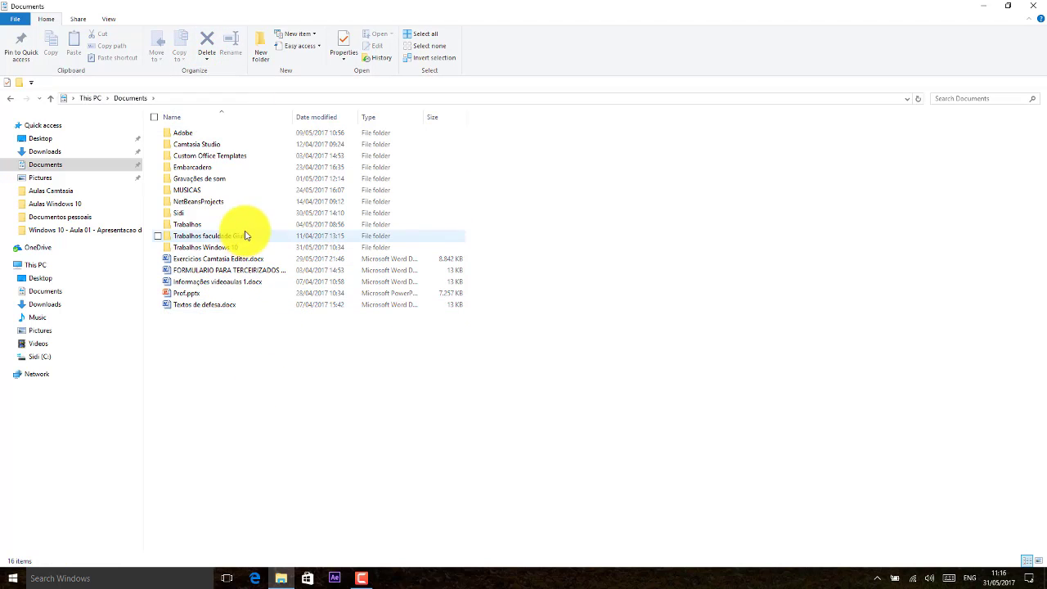
{"action": "left_click", "coordinate": [981, 9]}
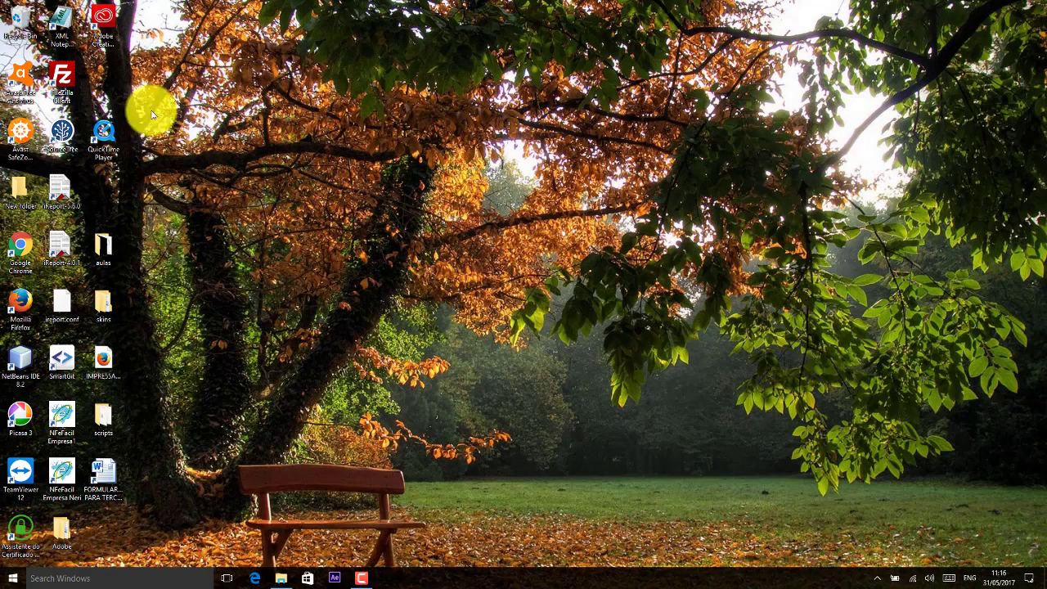
{"action": "double_click", "coordinate": [22, 22]}
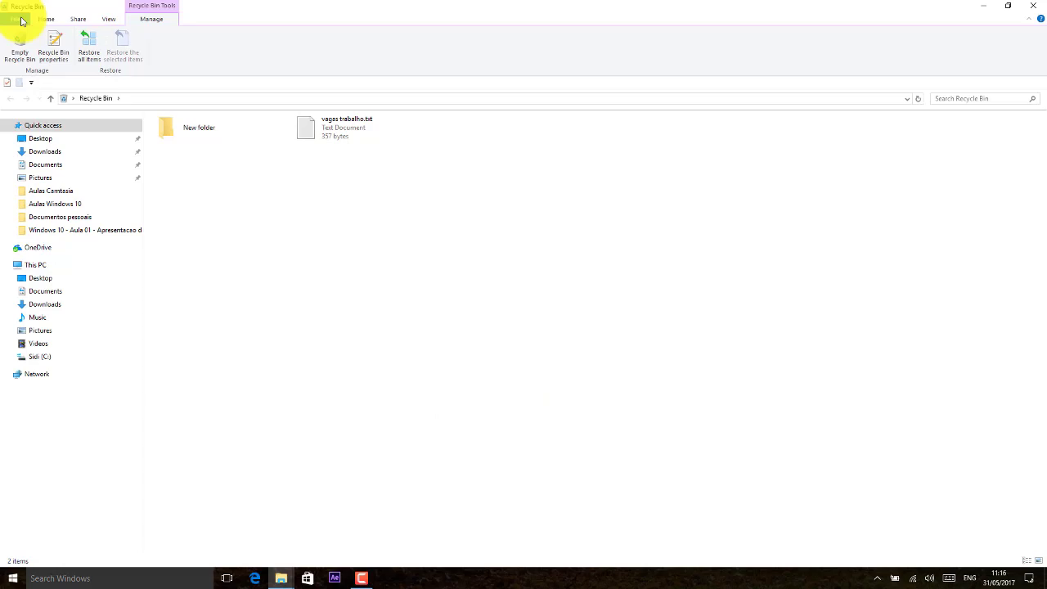
- Restore only vagas trabalho.txt from the Recycle Bin to its original location
{"action": "left_click", "coordinate": [335, 133]}
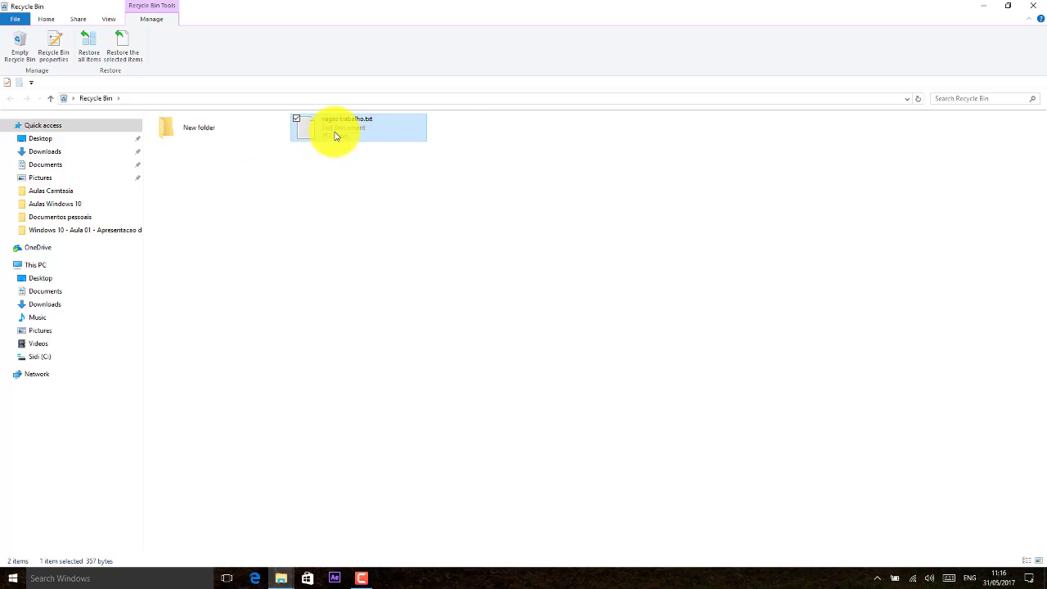
{"action": "left_click", "coordinate": [284, 221]}
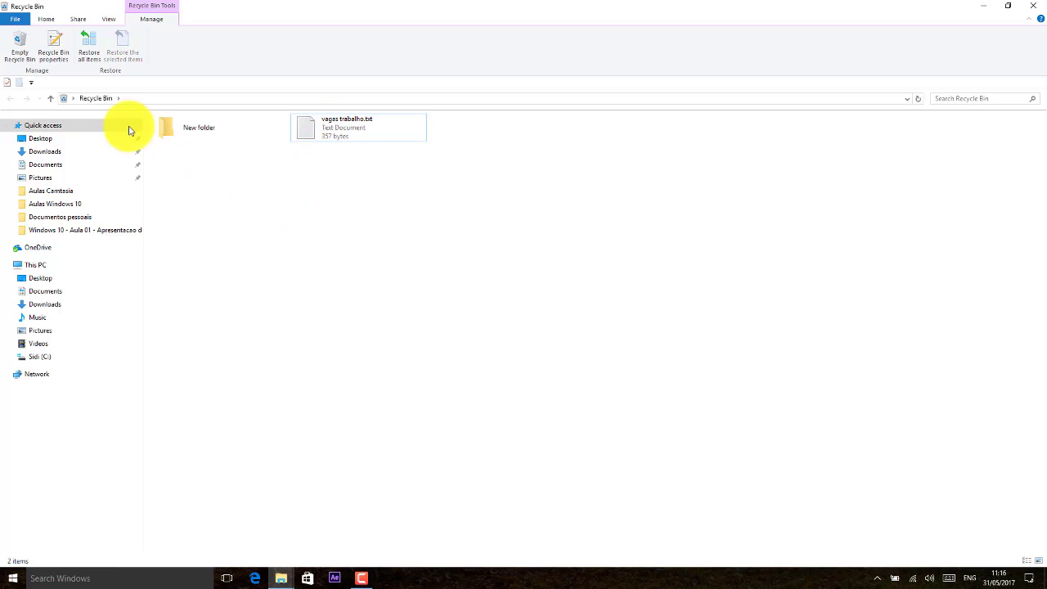
{"action": "left_click", "coordinate": [352, 133]}
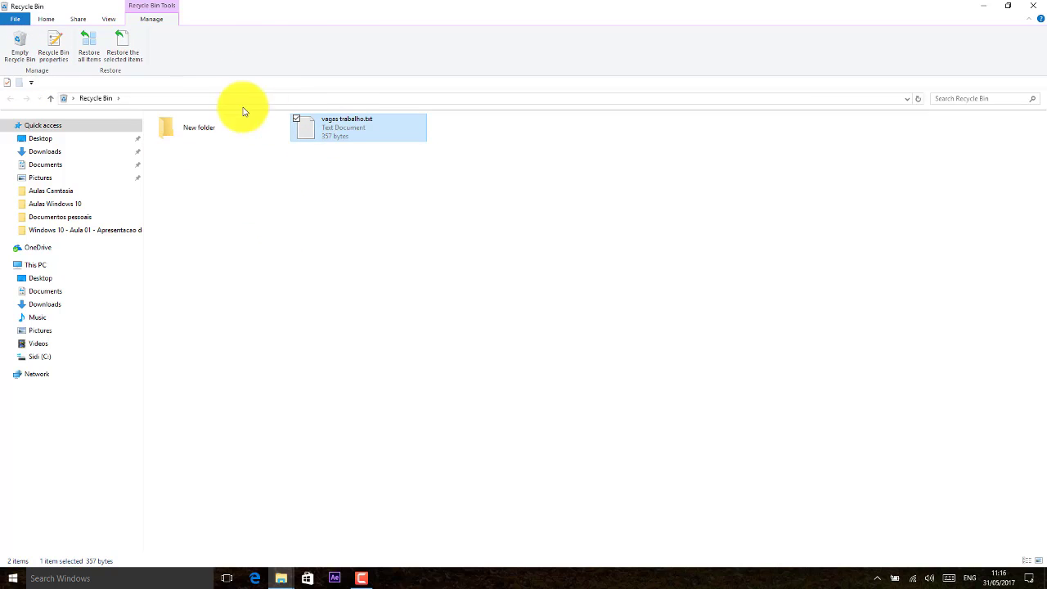
{"action": "left_click", "coordinate": [123, 44]}
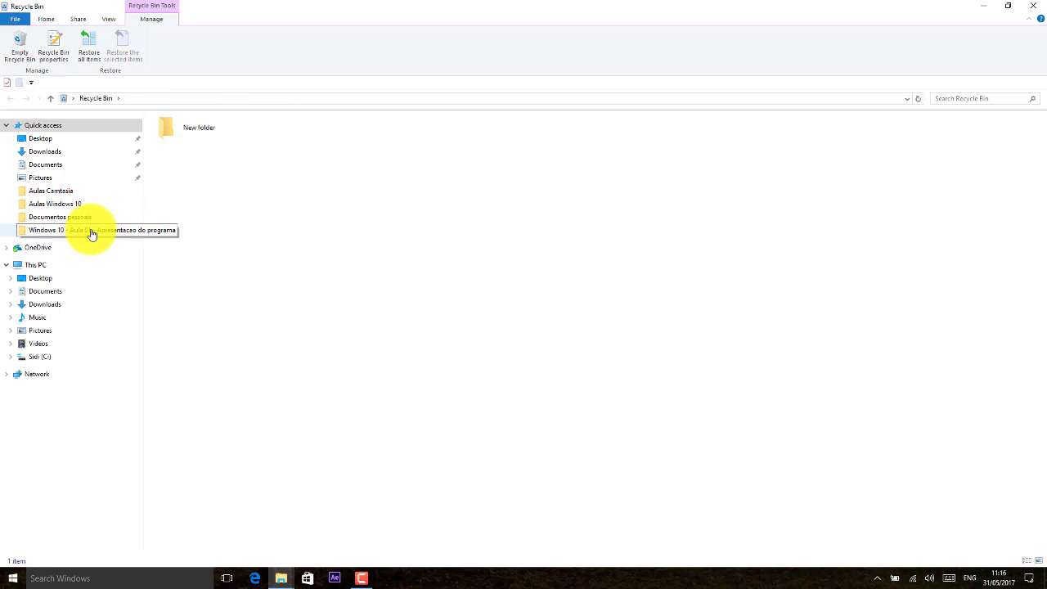
- Delete Data windows 10.txt from the Documentos pessoais folder inside Documents > Trabalhos Windows 10
{"action": "left_click", "coordinate": [45, 164]}
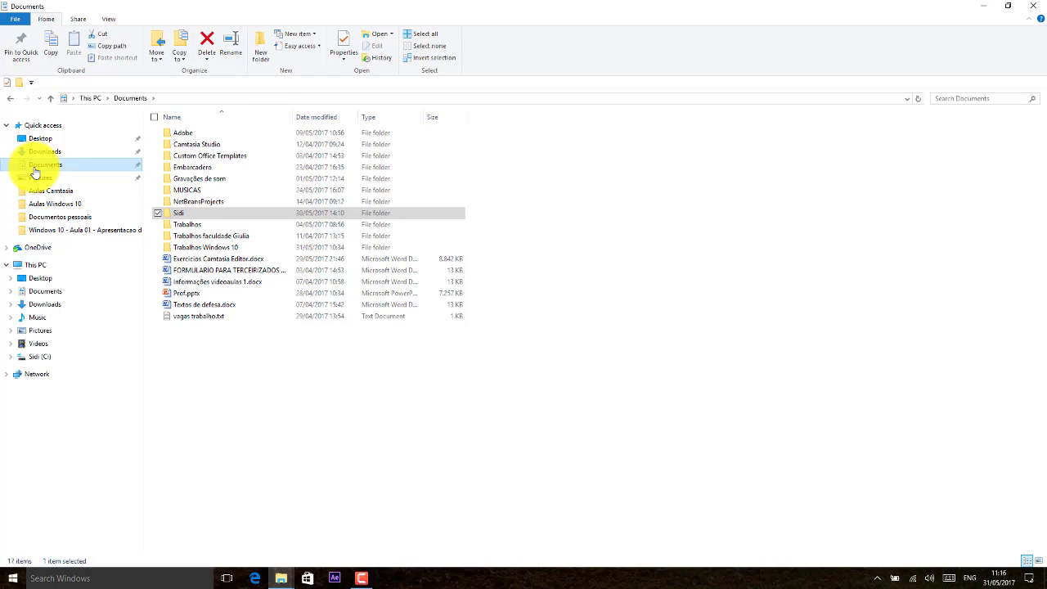
{"action": "mouse_move", "coordinate": [194, 320]}
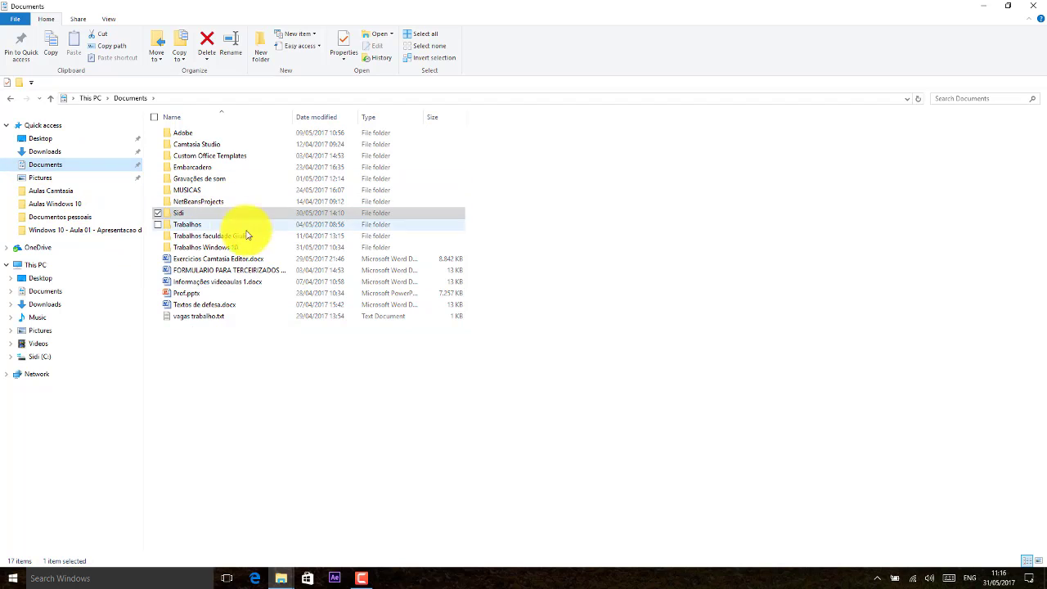
{"action": "double_click", "coordinate": [211, 247]}
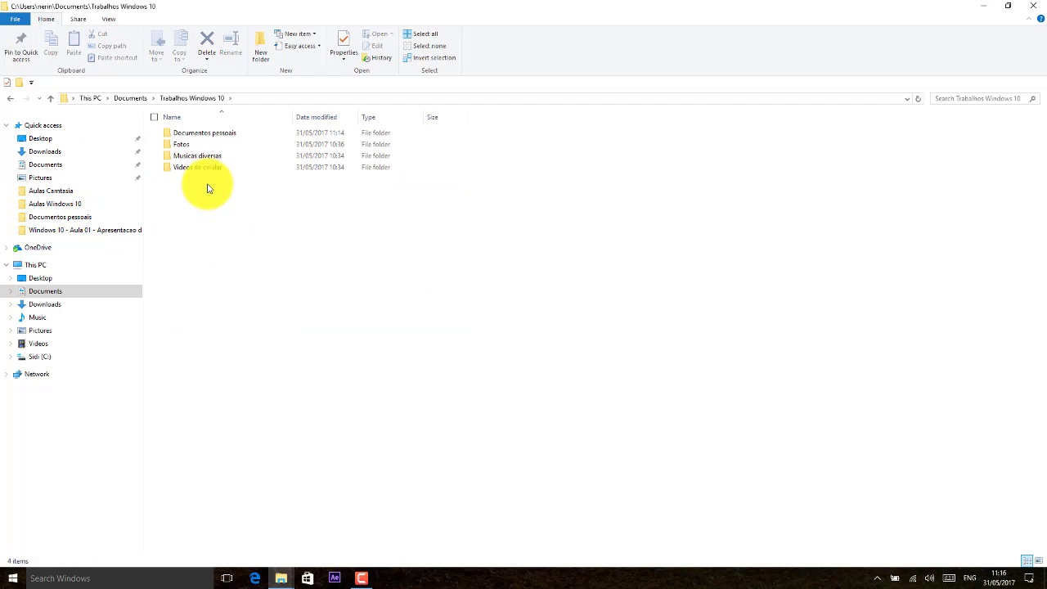
{"action": "double_click", "coordinate": [205, 134]}
{"action": "left_click", "coordinate": [184, 134]}
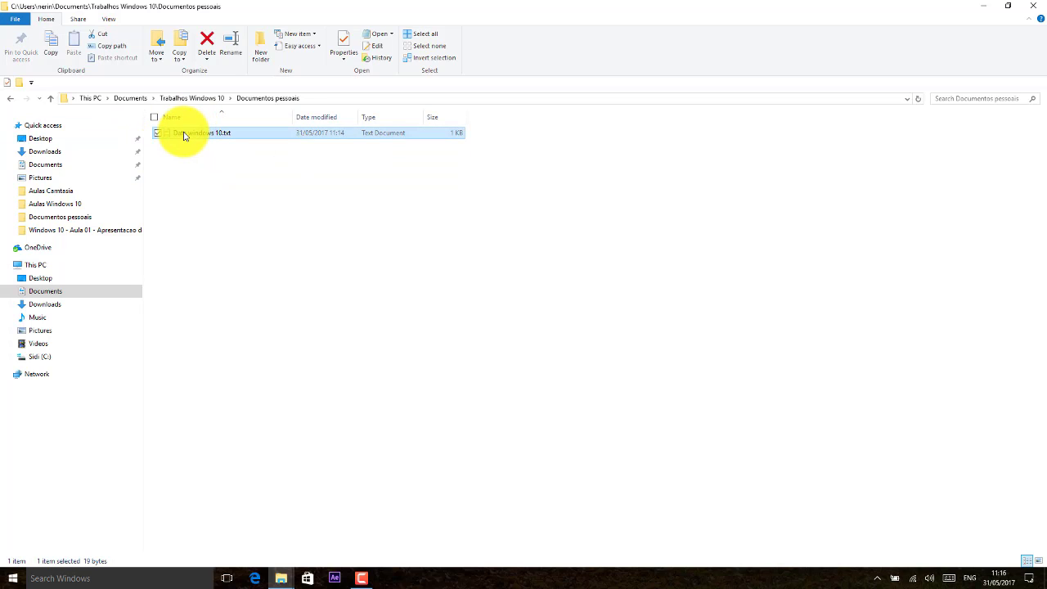
{"action": "left_click", "coordinate": [206, 43]}
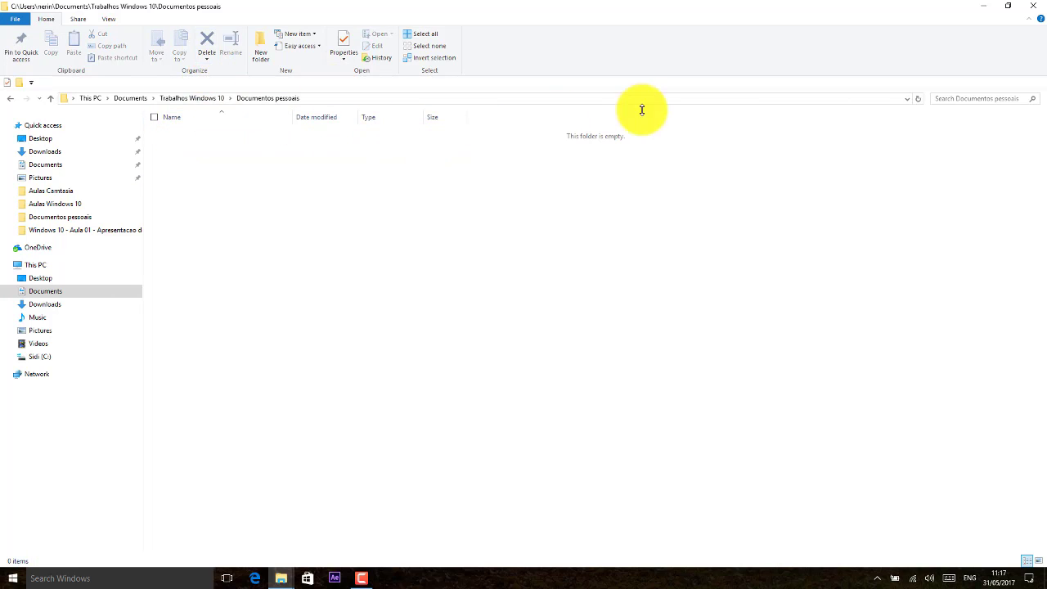
- Close the folder window, check the Recycle Bin for the deleted items and close it again
{"action": "left_click", "coordinate": [1030, 6]}
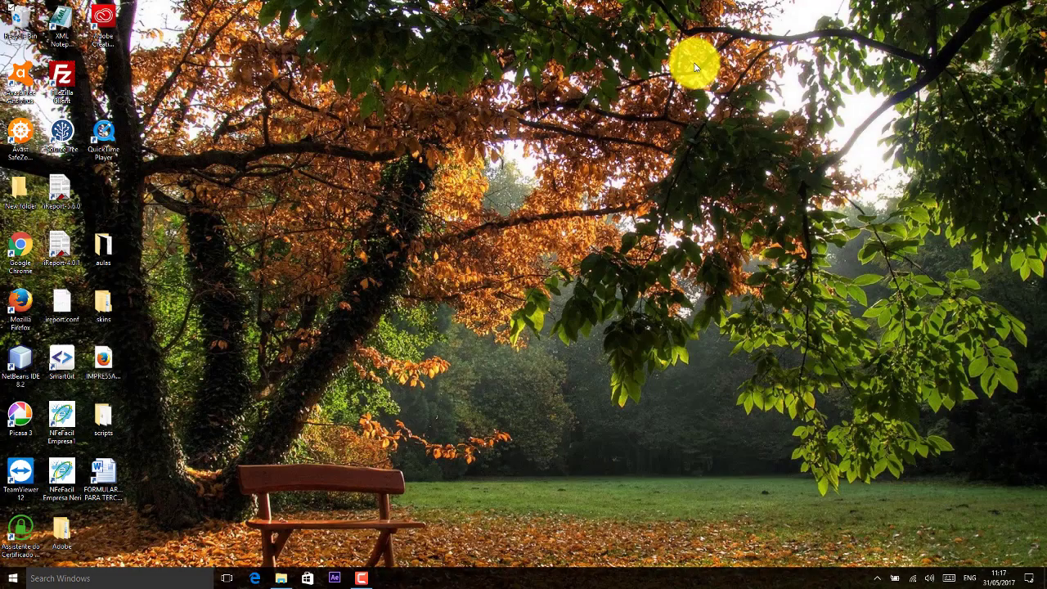
{"action": "double_click", "coordinate": [25, 24]}
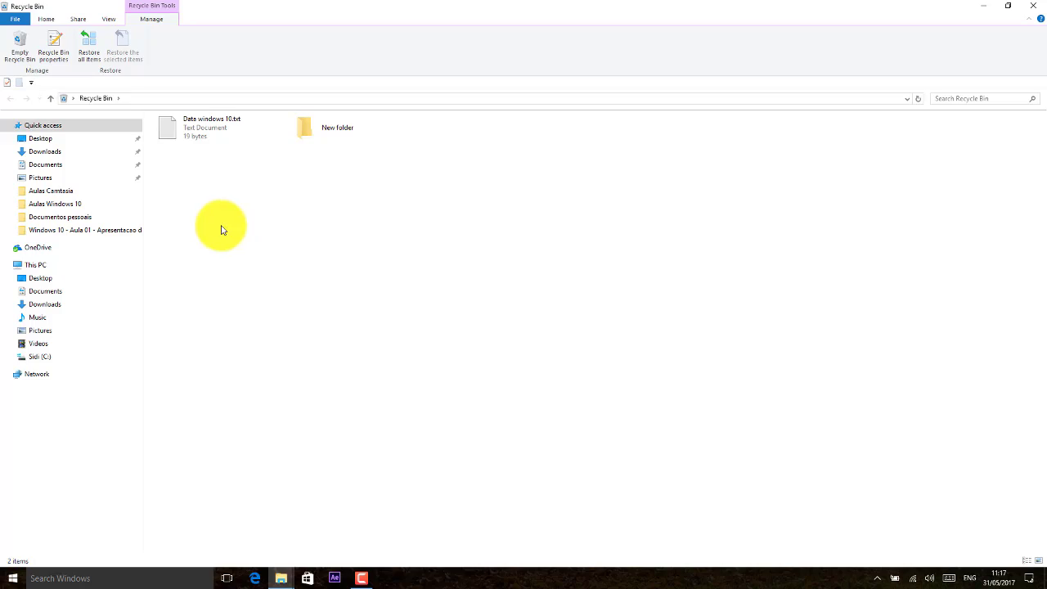
{"action": "left_click", "coordinate": [1035, 6]}
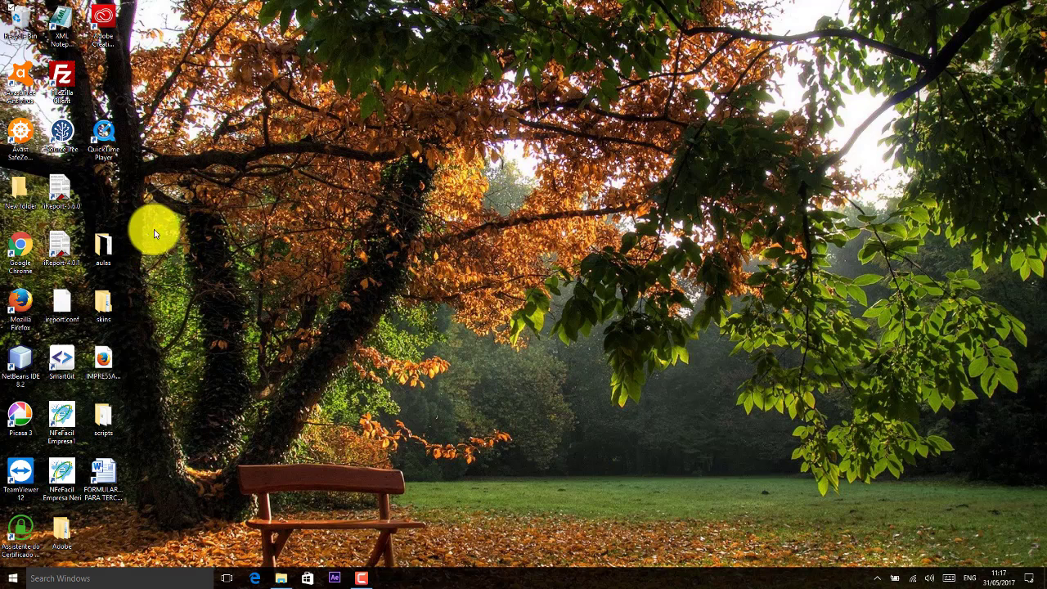
- Reopen the Recycle Bin and restore only Data windows 10.txt to its original location
{"action": "double_click", "coordinate": [18, 31]}
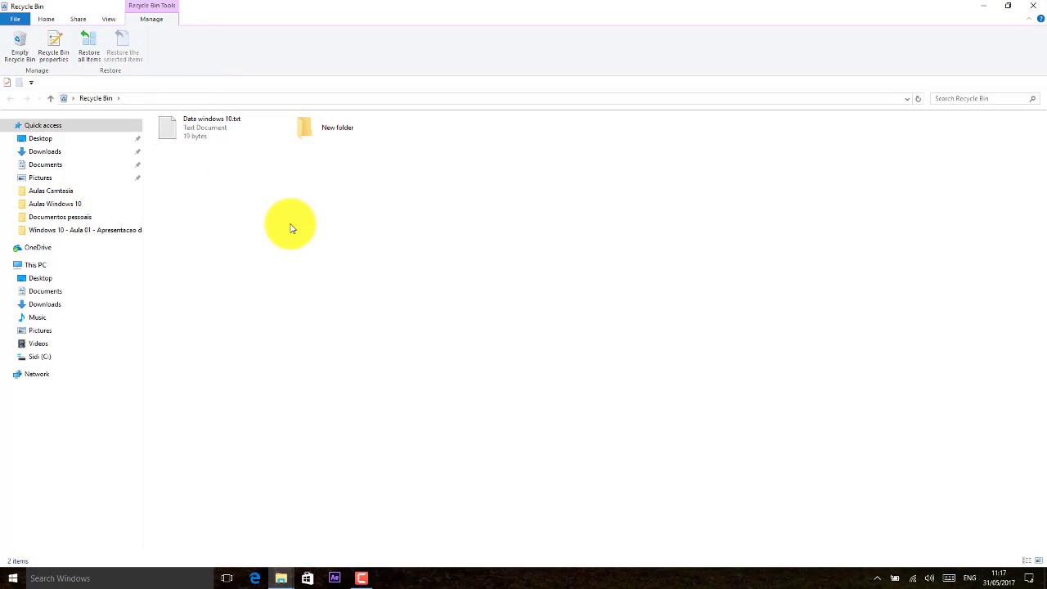
{"action": "left_click", "coordinate": [203, 132]}
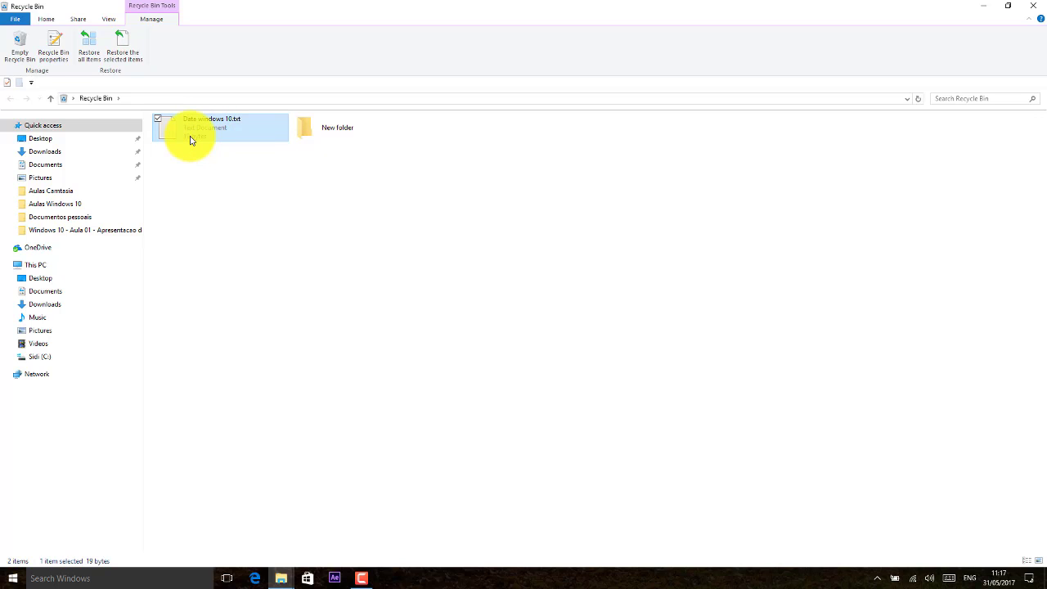
{"action": "left_click", "coordinate": [270, 147]}
{"action": "left_click", "coordinate": [218, 129]}
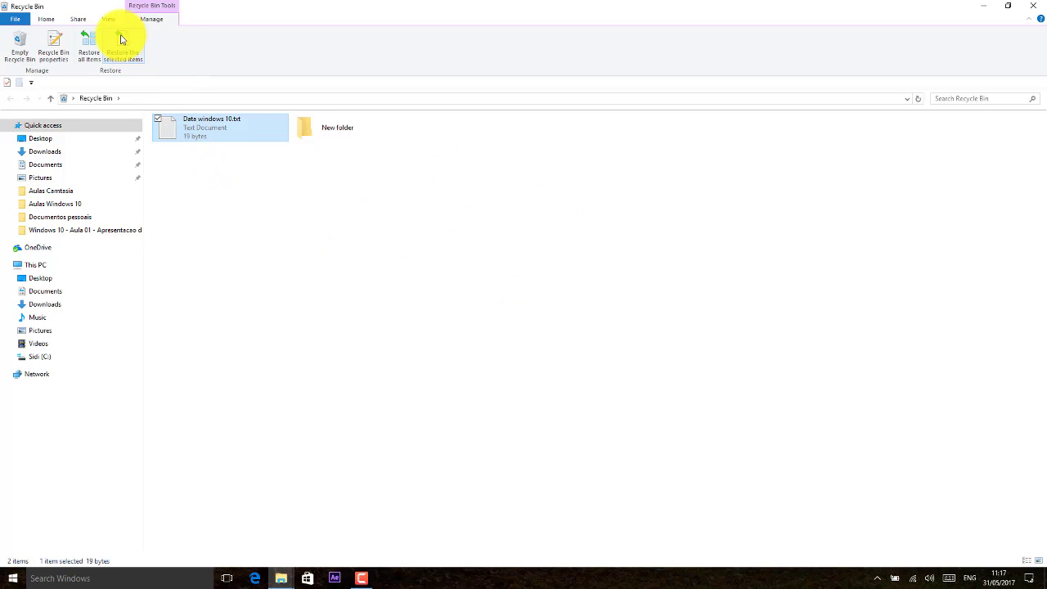
{"action": "left_click", "coordinate": [193, 210]}
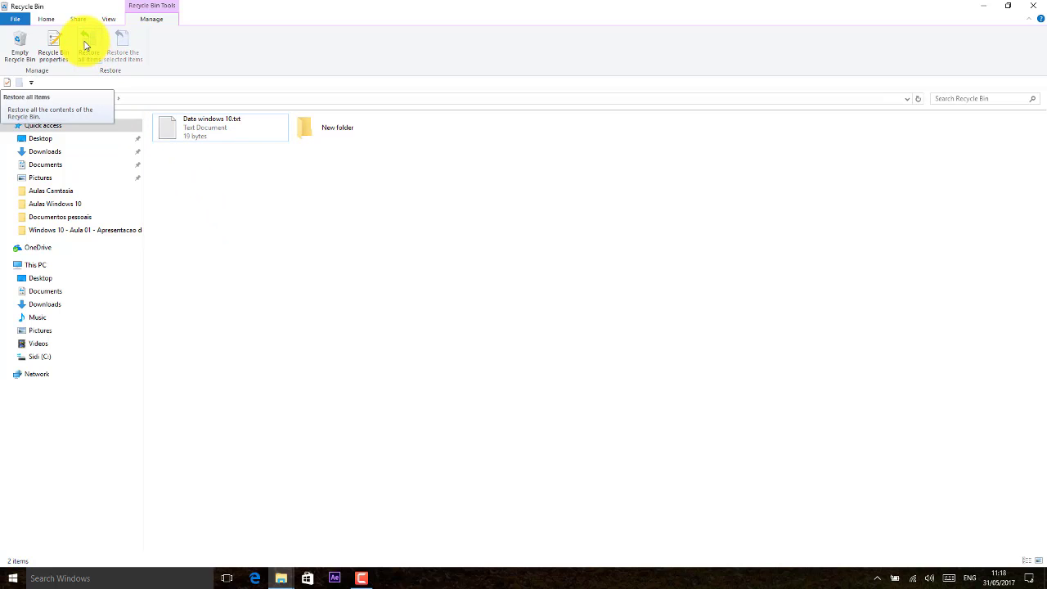
{"action": "left_click", "coordinate": [199, 122]}
{"action": "left_click", "coordinate": [122, 39]}
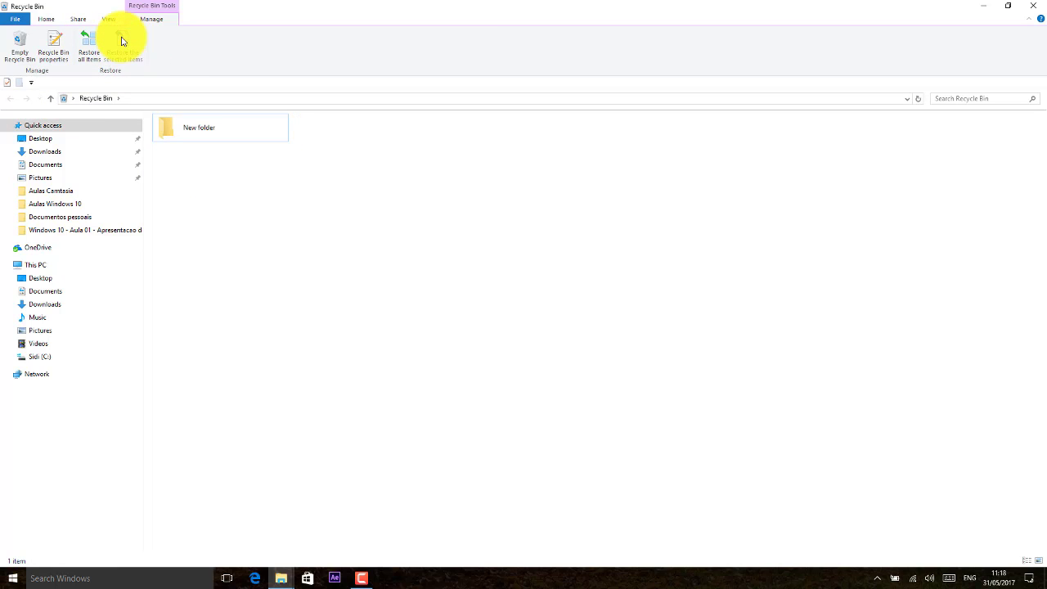
- Permanently delete Data windows 10.txt from the Documentos pessoais folder inside Documents > Trabalhos Windows 10, bypassing the Recycle Bin
{"action": "left_click", "coordinate": [43, 165]}
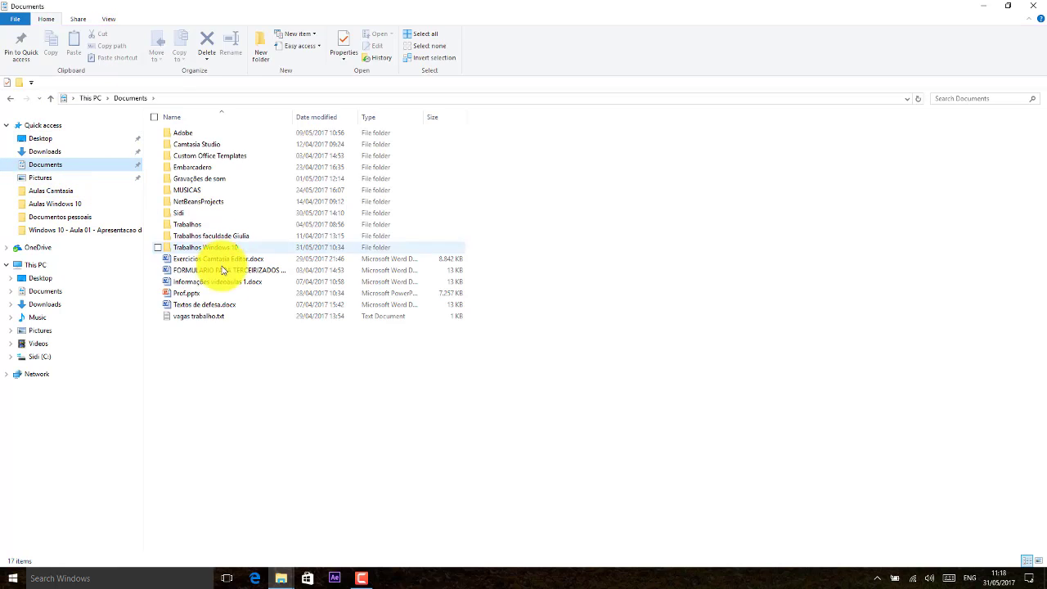
{"action": "double_click", "coordinate": [217, 251]}
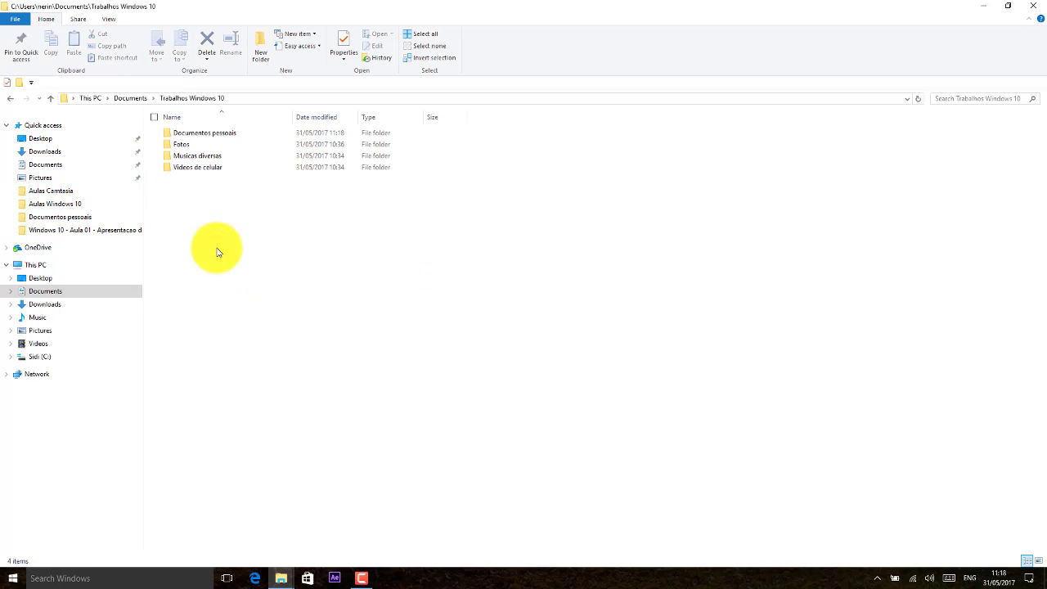
{"action": "double_click", "coordinate": [193, 136]}
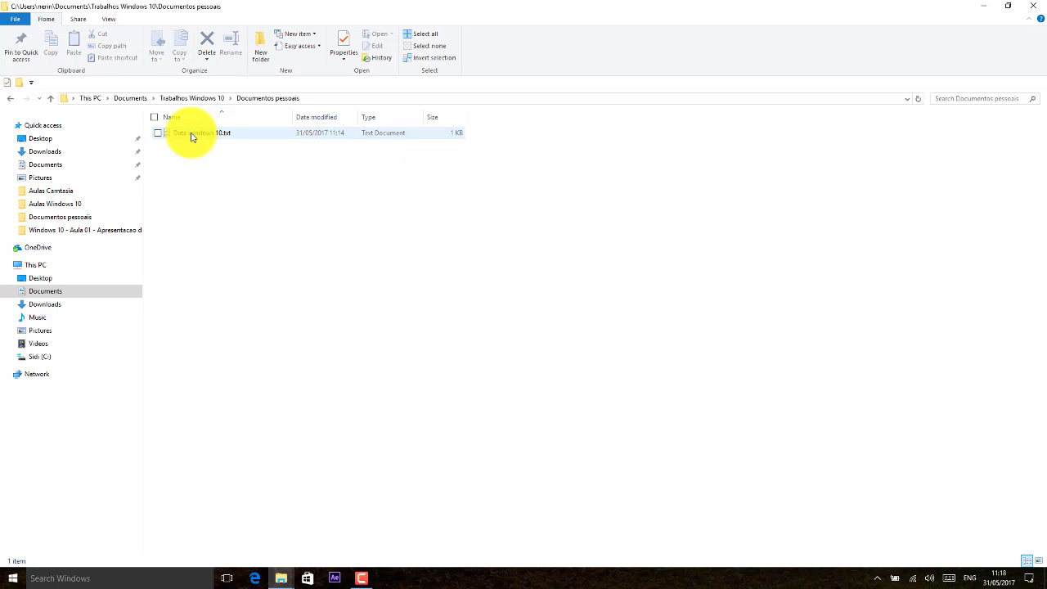
{"action": "left_click", "coordinate": [191, 137]}
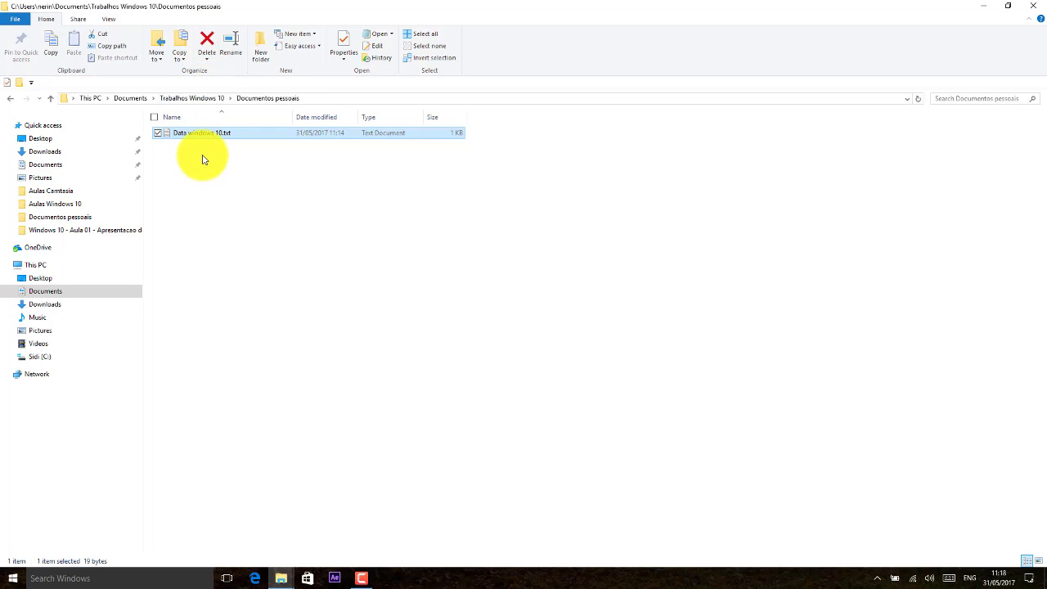
{"action": "left_click", "coordinate": [207, 58]}
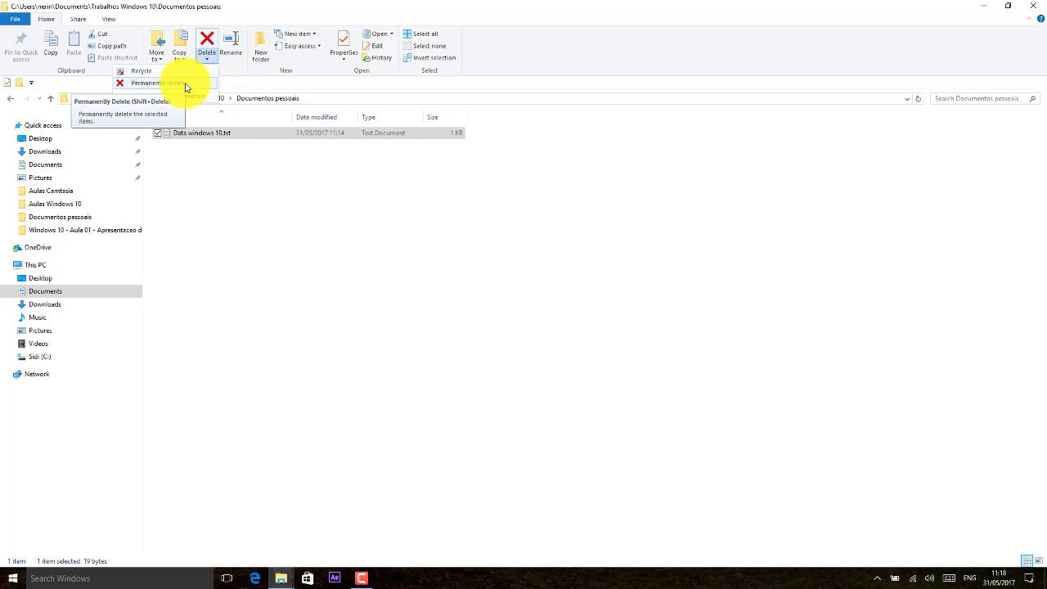
{"action": "left_click", "coordinate": [163, 96]}
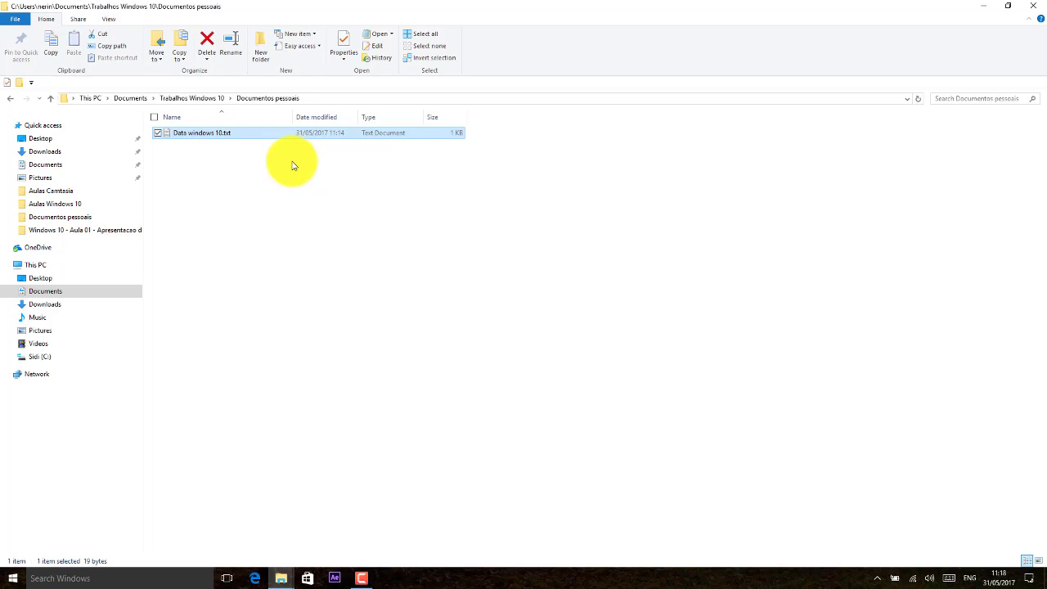
{"action": "key", "text": "shift+Delete"}
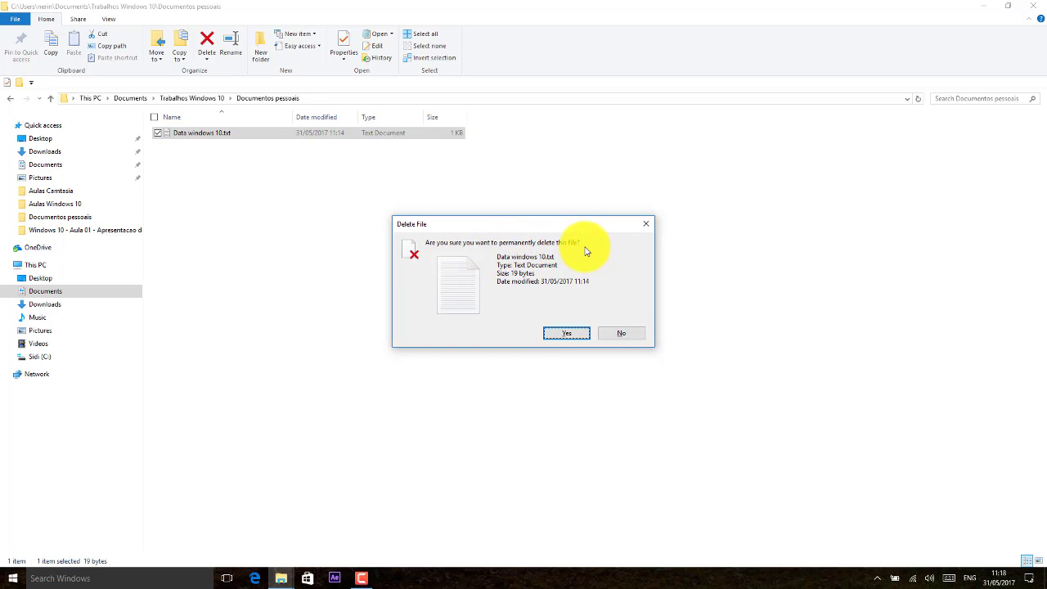
{"action": "left_click", "coordinate": [583, 336]}
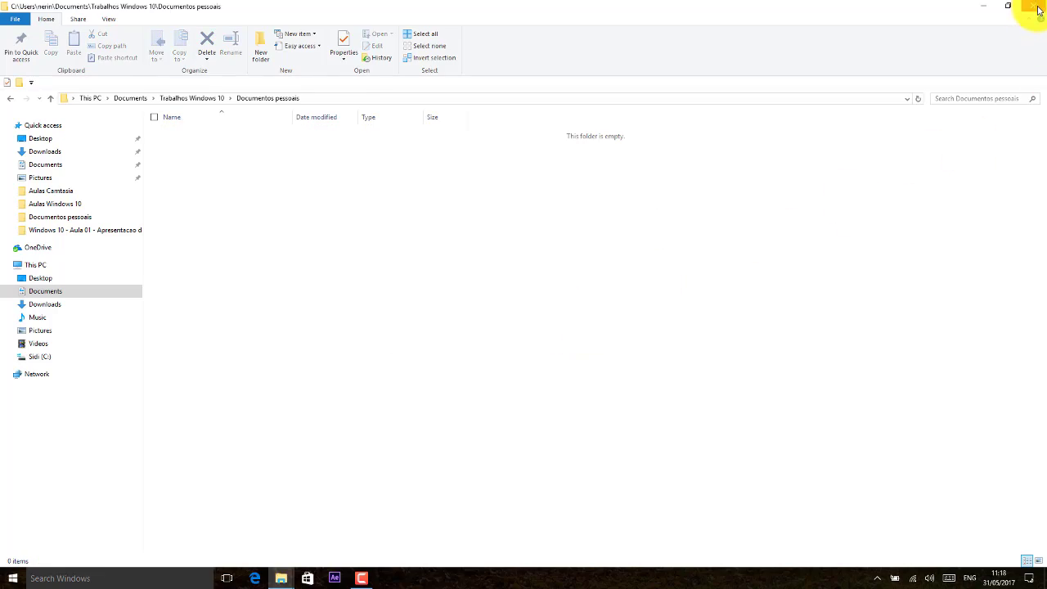
- Close the folder window, check the Recycle Bin for the permanently deleted text file and close it again
{"action": "left_click", "coordinate": [1037, 8]}
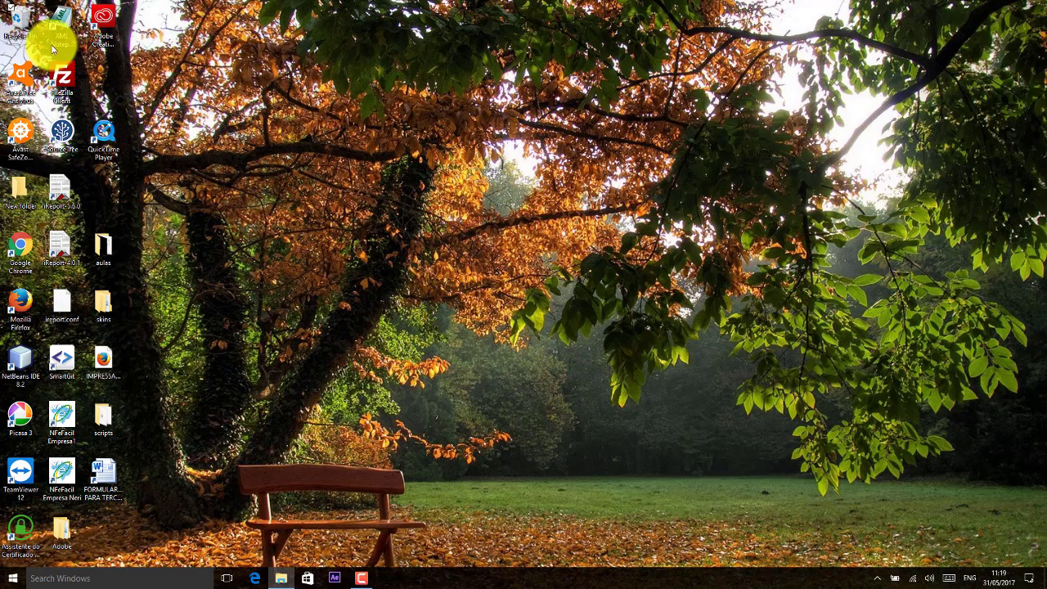
{"action": "double_click", "coordinate": [24, 22]}
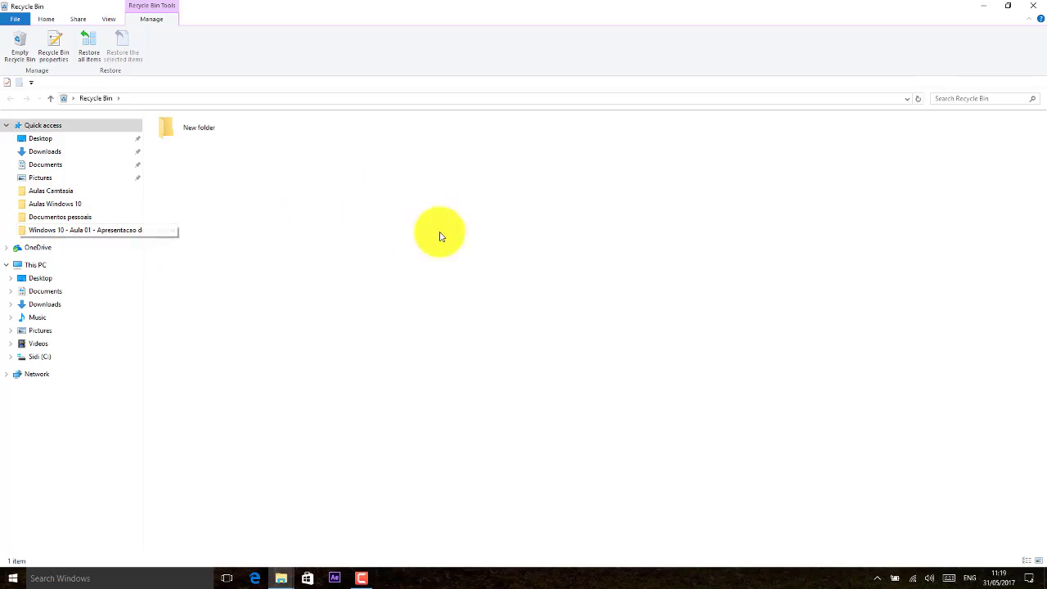
{"action": "left_click", "coordinate": [1040, 8]}
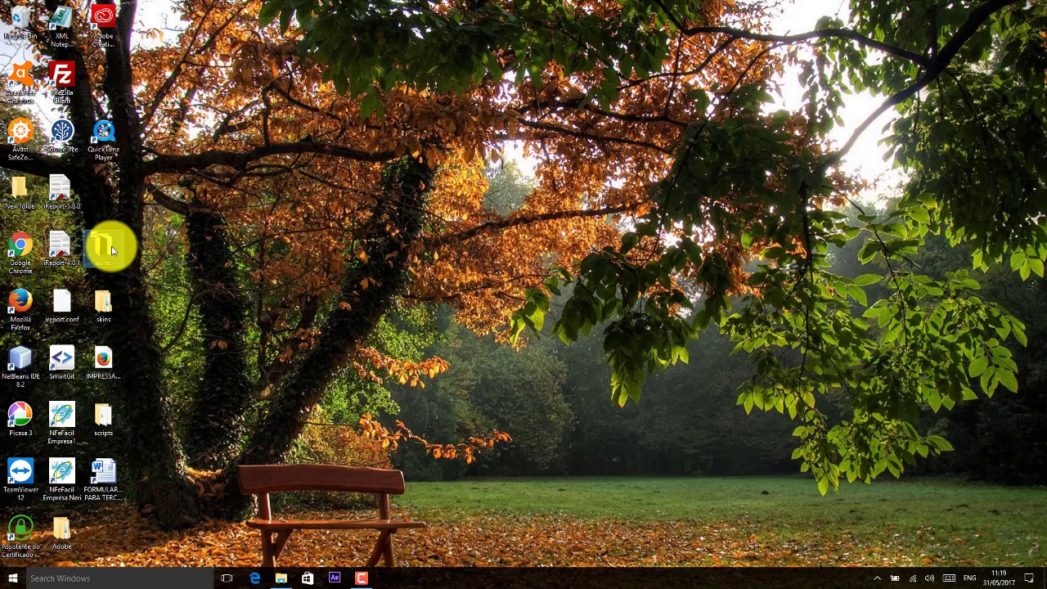
- Move the aulas folder to an empty area of the desktop, delete it and open the Recycle Bin
{"action": "mouse_move", "coordinate": [100, 241]}
{"action": "left_mouse_down"}
{"action": "mouse_move", "coordinate": [13, 21]}
{"action": "mouse_move", "coordinate": [87, 238]}
{"action": "left_mouse_up"}
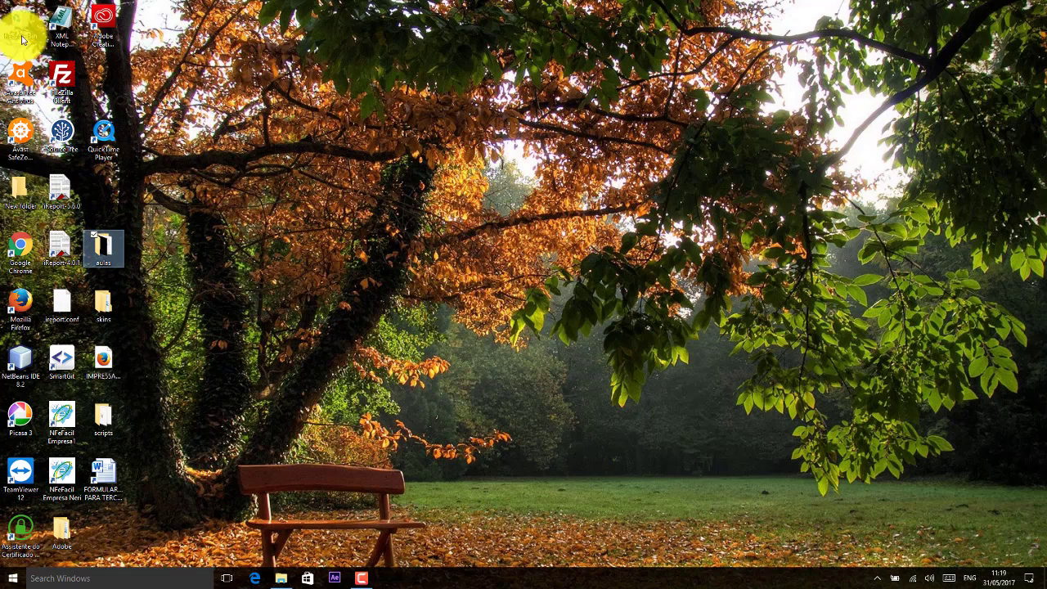
{"action": "left_click_drag", "start_coordinate": [103, 233], "coordinate": [183, 234]}
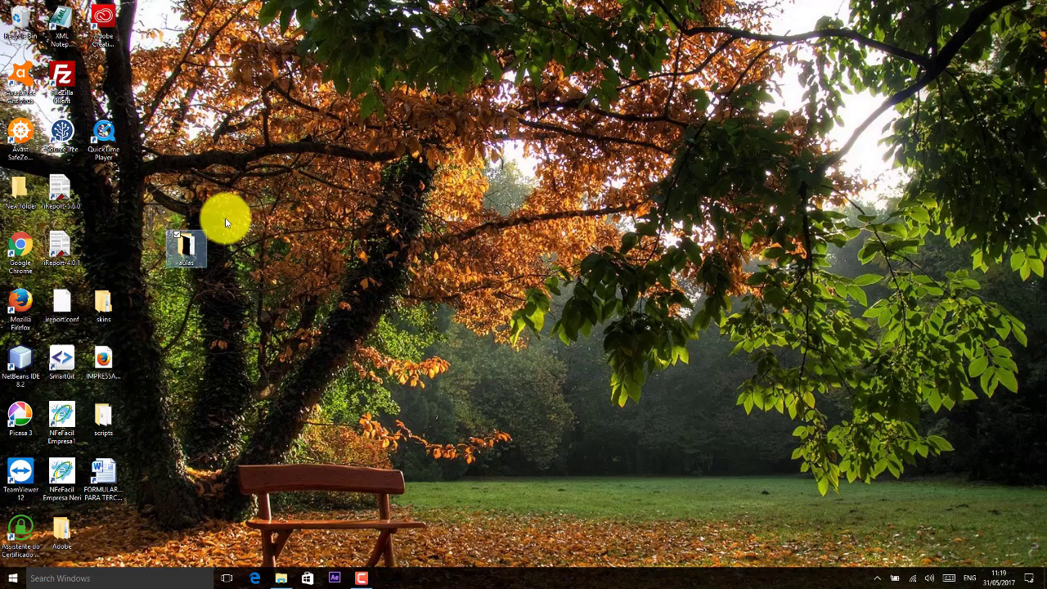
{"action": "key", "text": "Delete"}
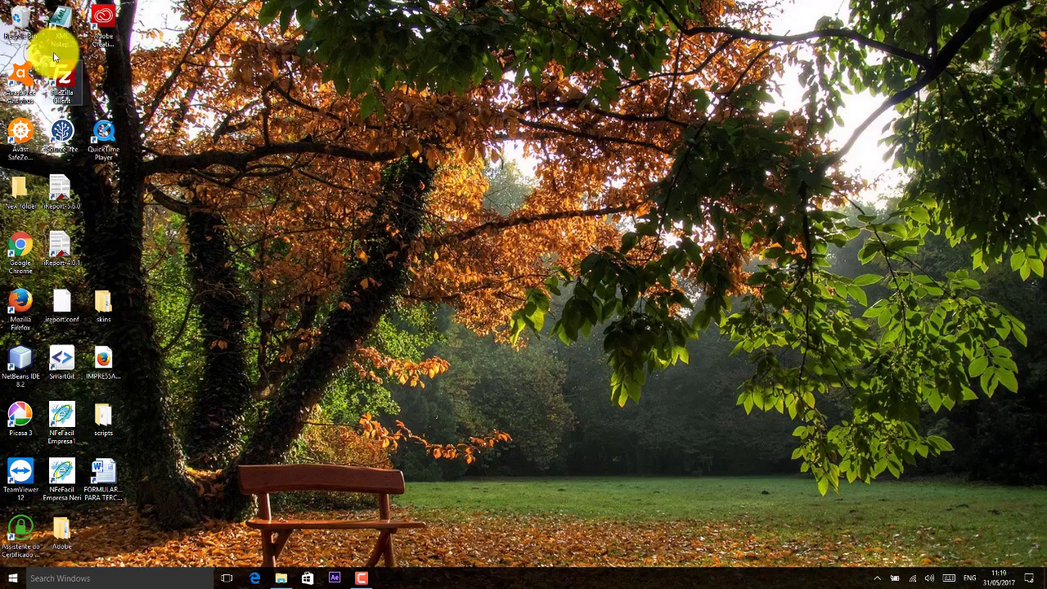
{"action": "double_click", "coordinate": [25, 31]}
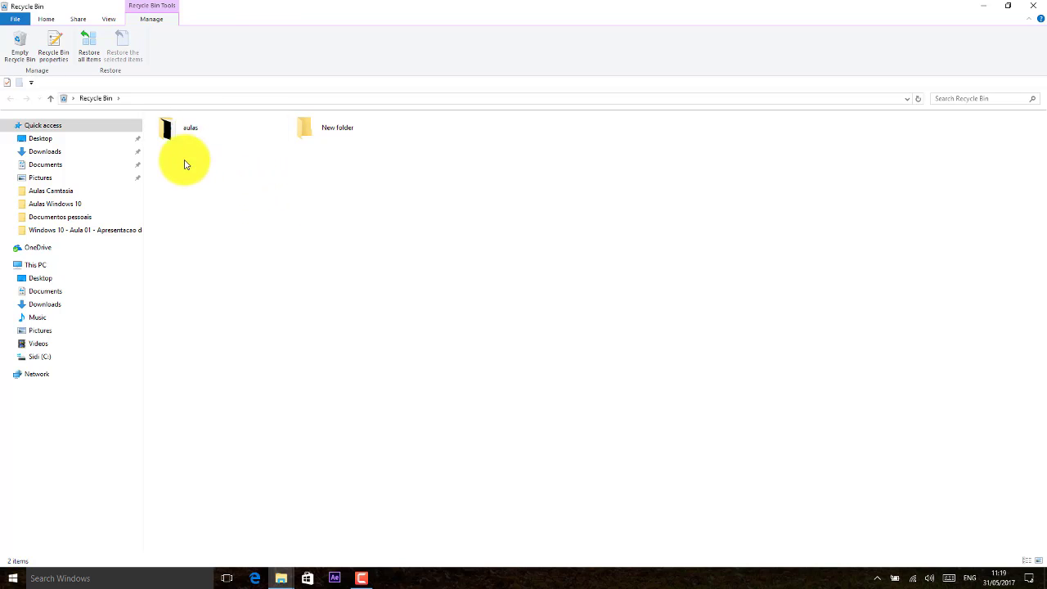
{"action": "left_click", "coordinate": [193, 133]}
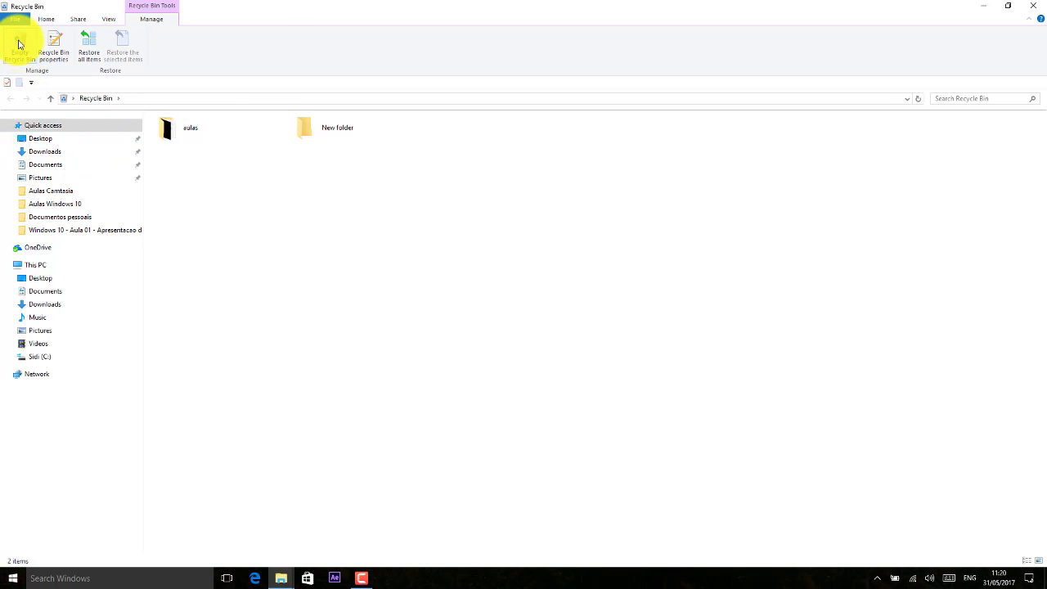
{"action": "left_click", "coordinate": [25, 44]}
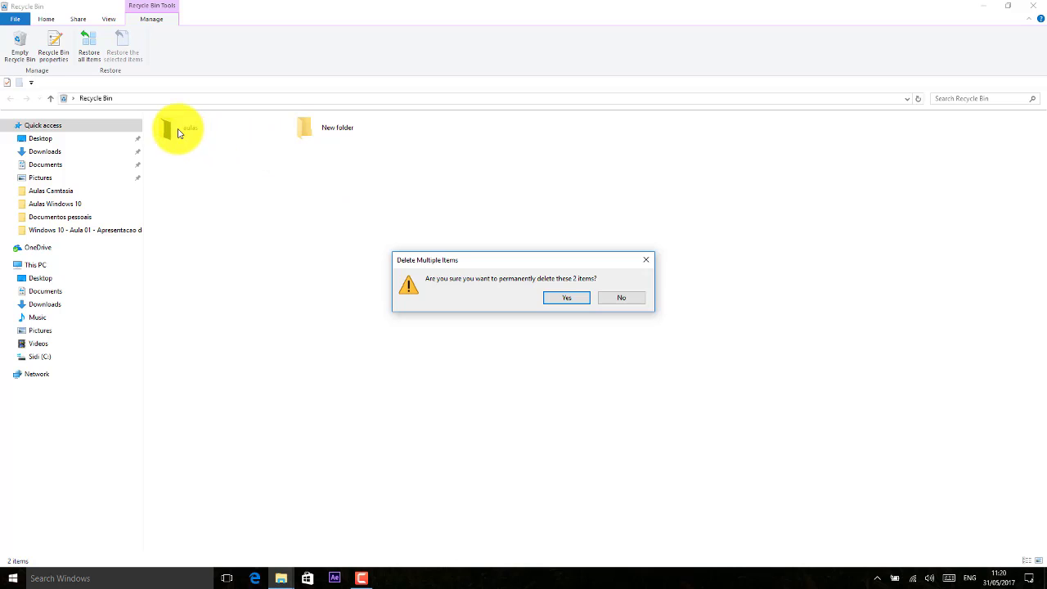
{"action": "left_click", "coordinate": [624, 297]}
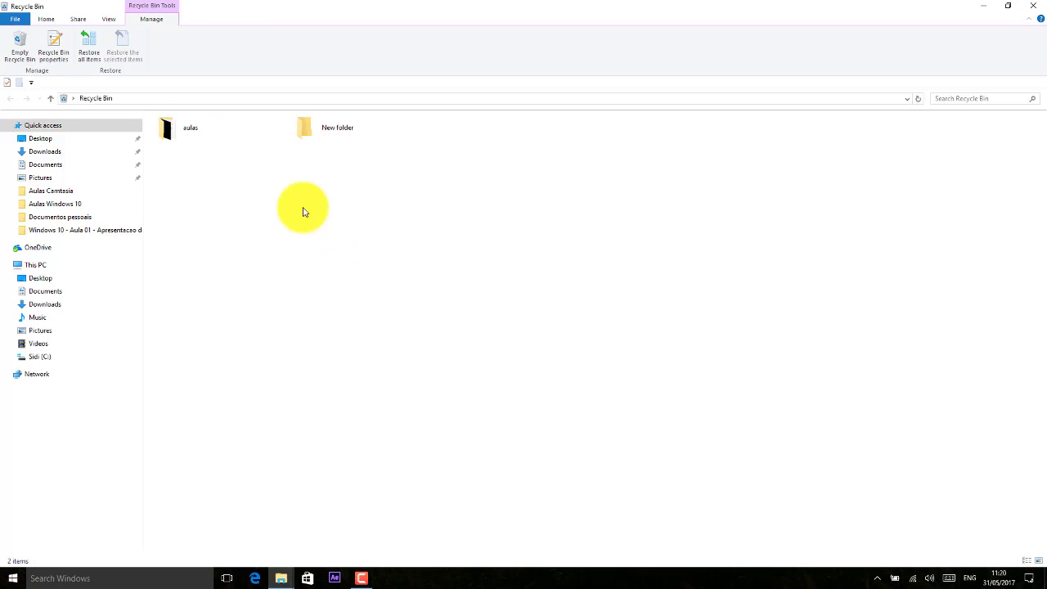
- Restore only the aulas folder to its original location and close the Recycle Bin
{"action": "left_click", "coordinate": [181, 133]}
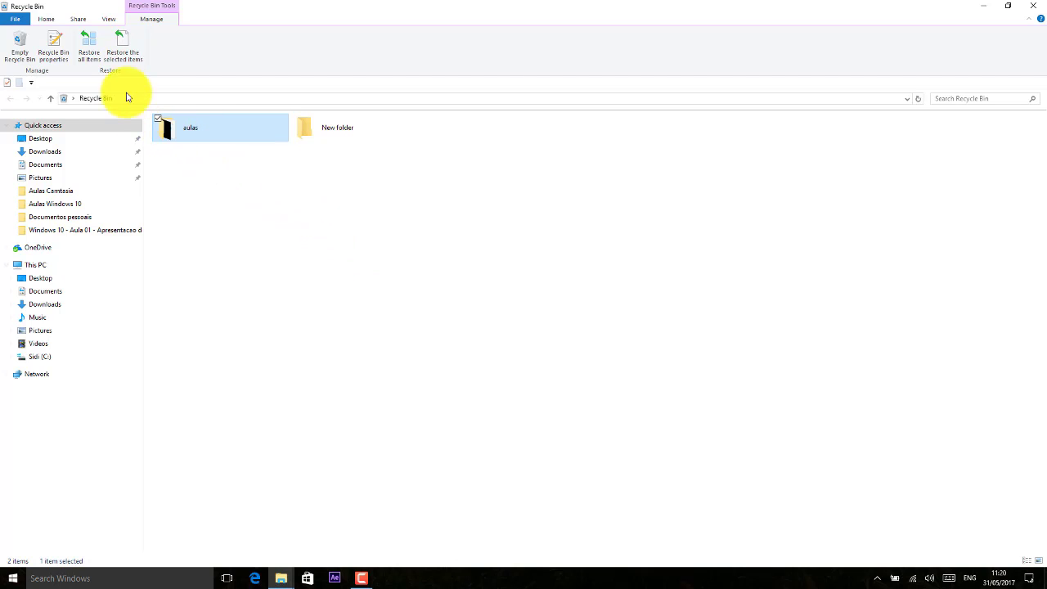
{"action": "left_click", "coordinate": [119, 44]}
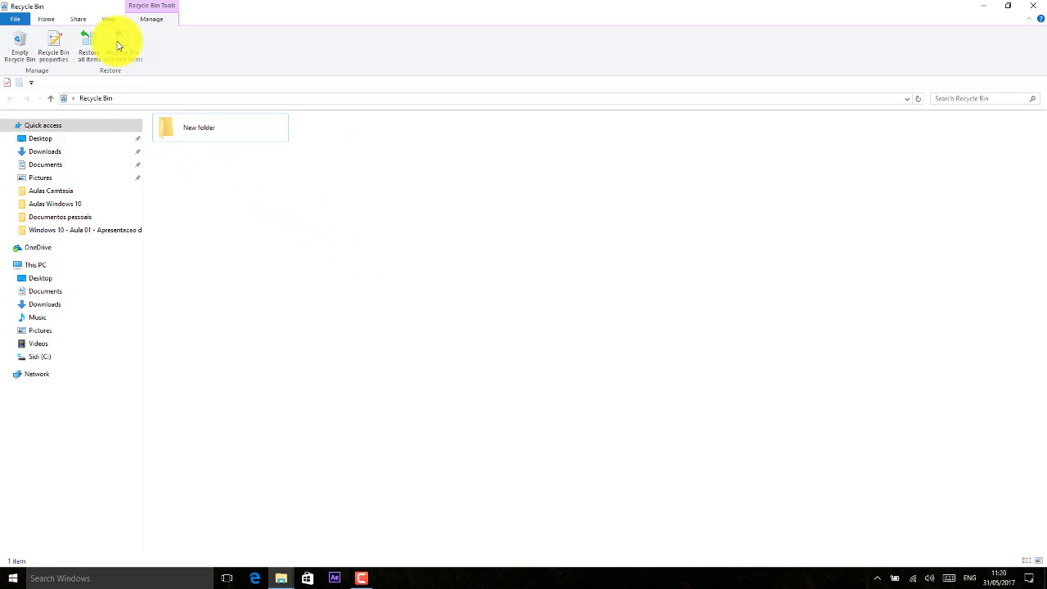
{"action": "left_click", "coordinate": [1033, 6]}
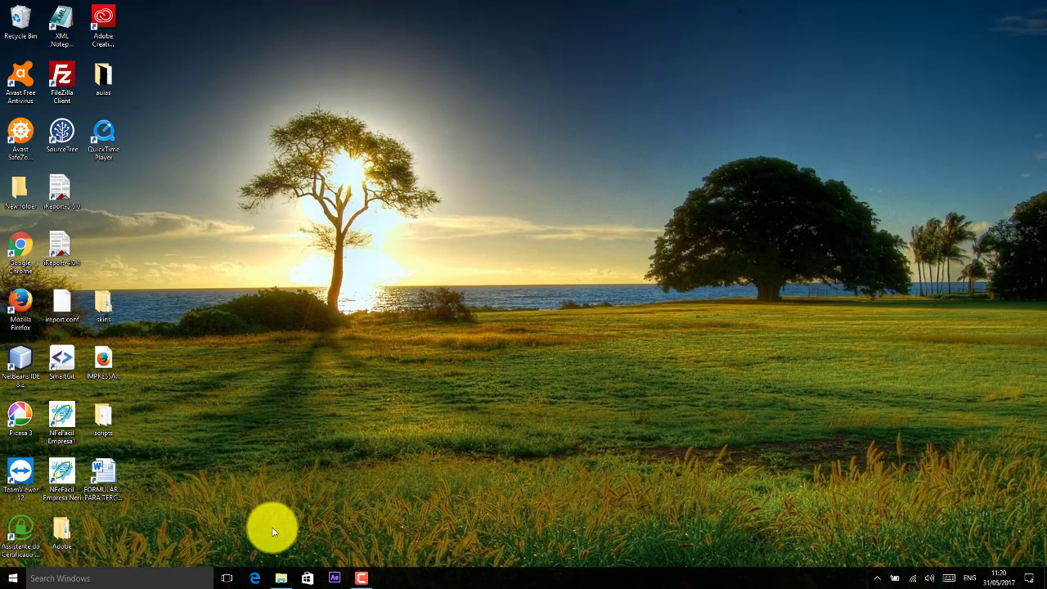
- Return to the Documents folder window and examine the context menu and the delete options available there
{"action": "left_click", "coordinate": [281, 578]}
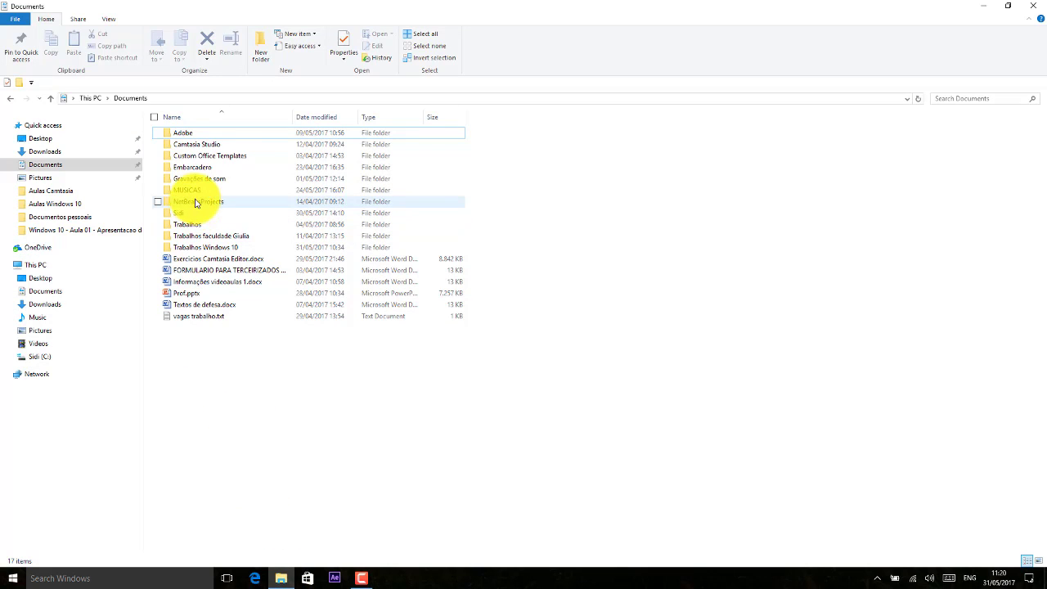
{"action": "left_click", "coordinate": [202, 190]}
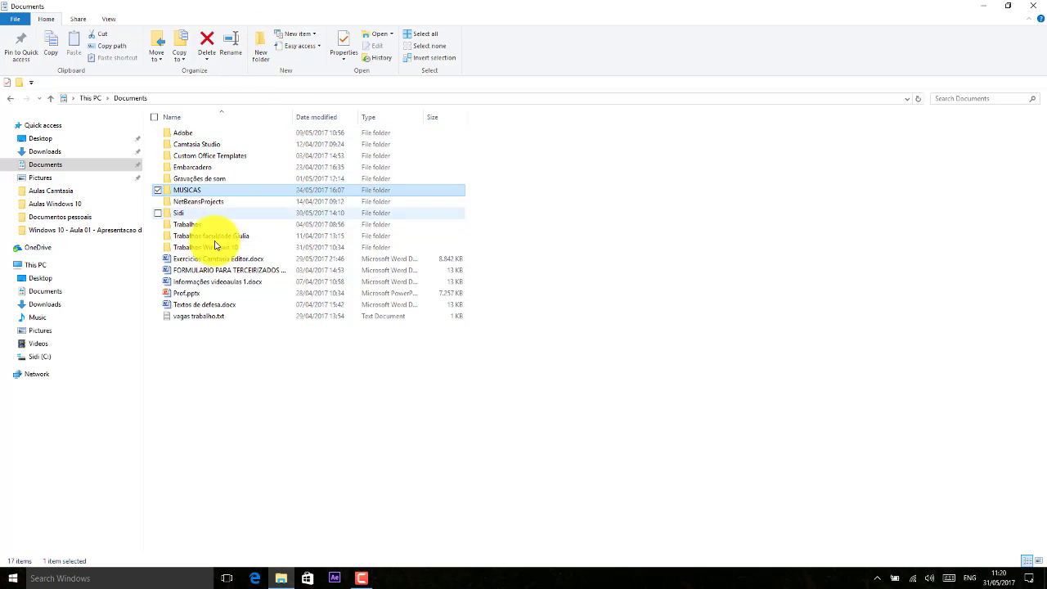
{"action": "right_click", "coordinate": [263, 384]}
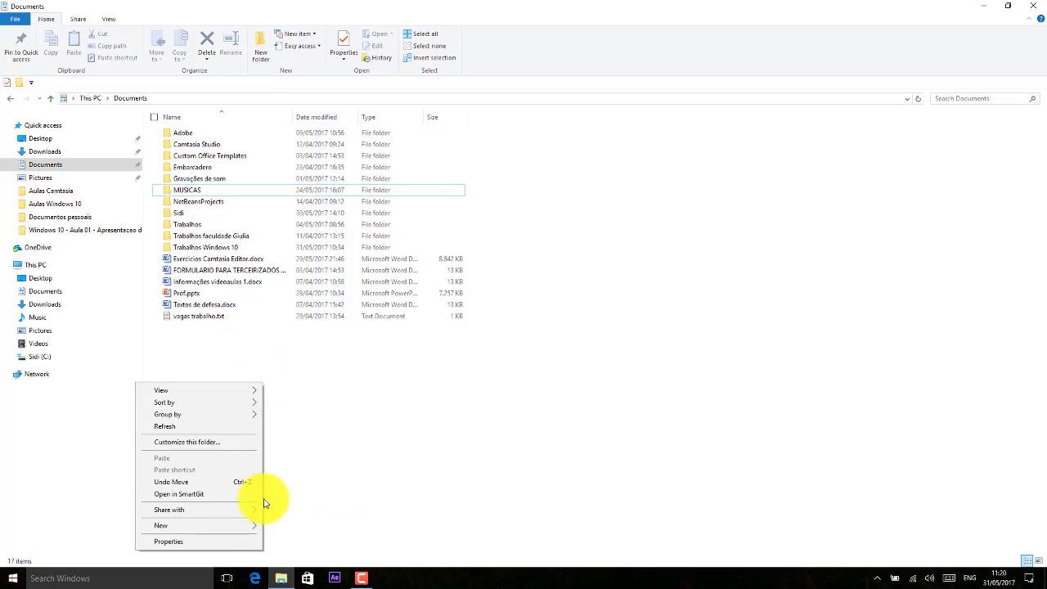
{"action": "left_click", "coordinate": [323, 457]}
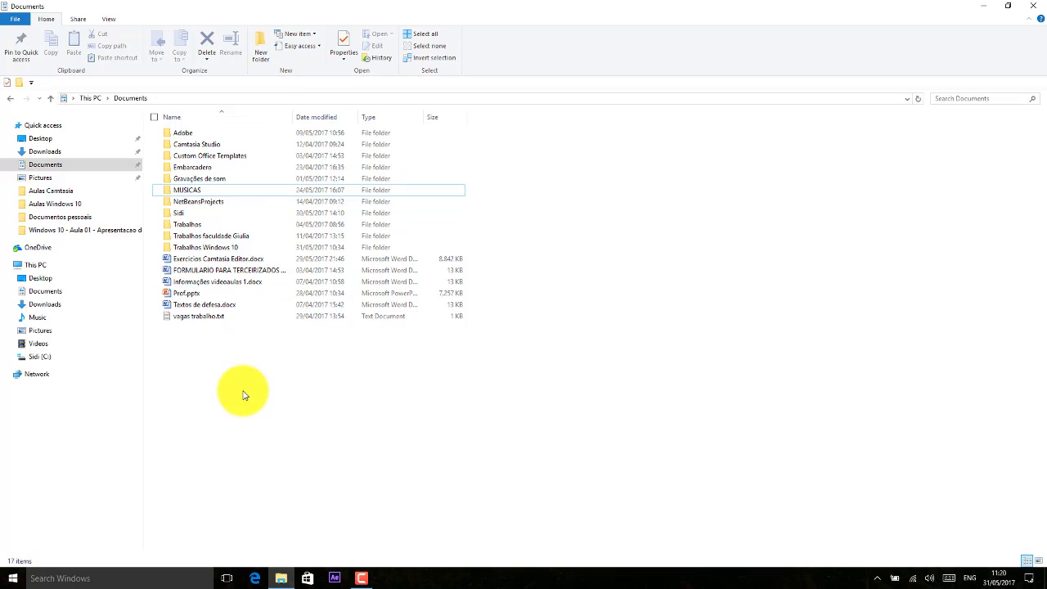
{"action": "left_click", "coordinate": [194, 273]}
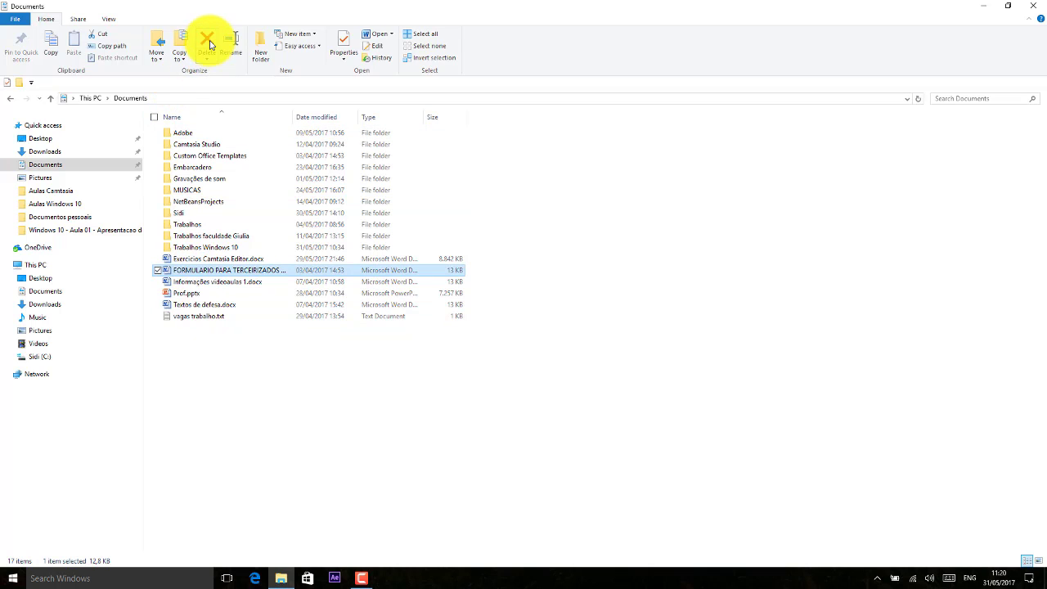
{"action": "left_click", "coordinate": [240, 390]}
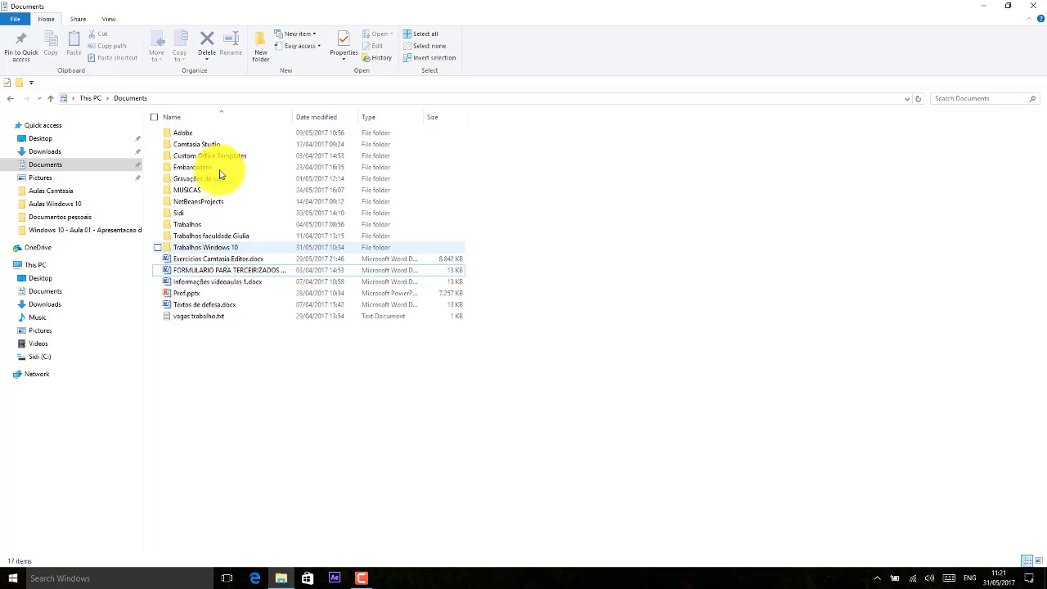
{"action": "left_click", "coordinate": [205, 60]}
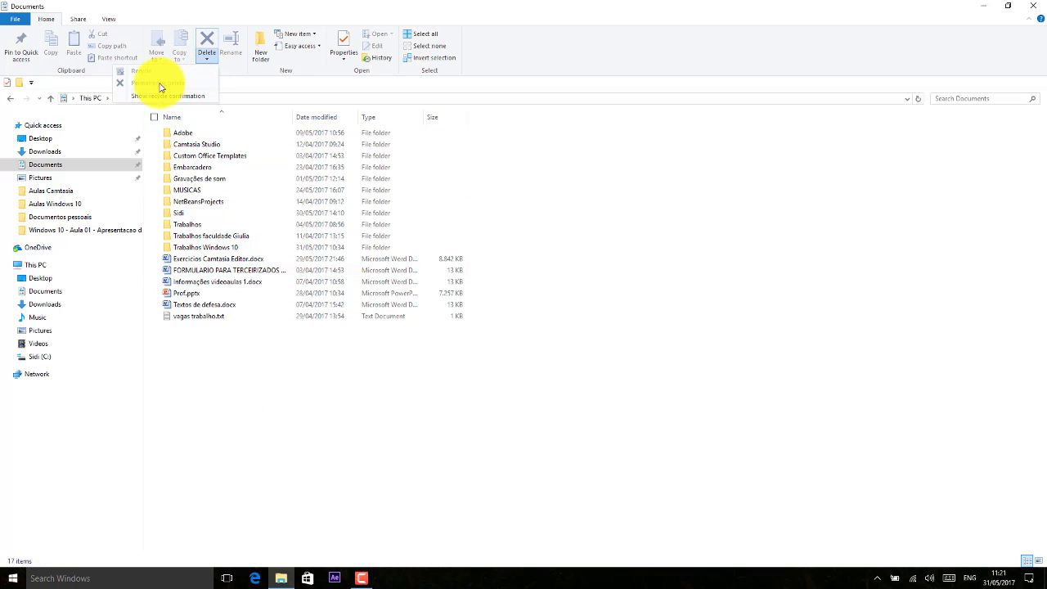
{"action": "left_click", "coordinate": [218, 319]}
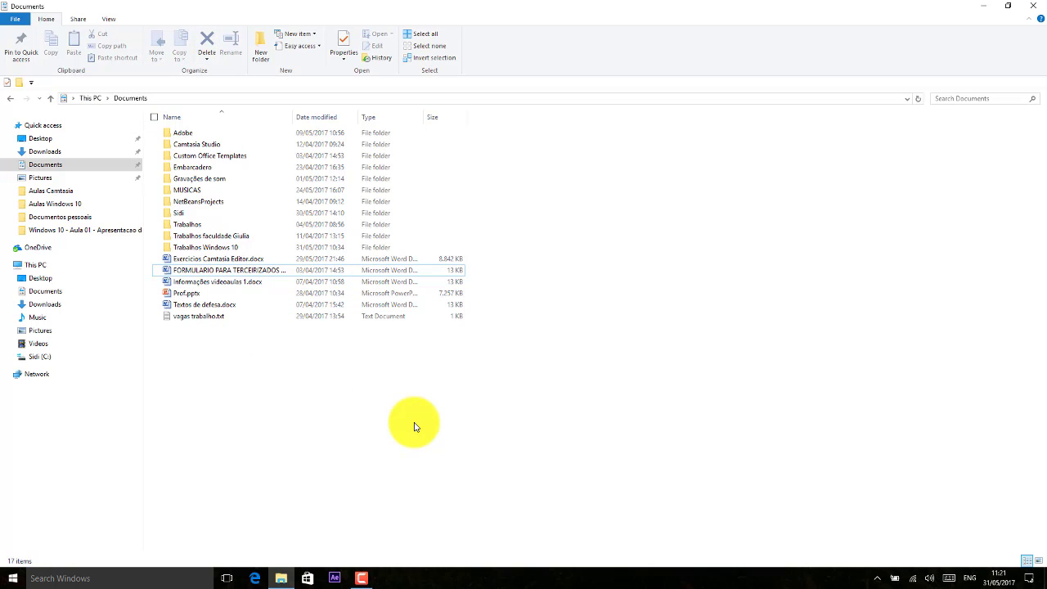